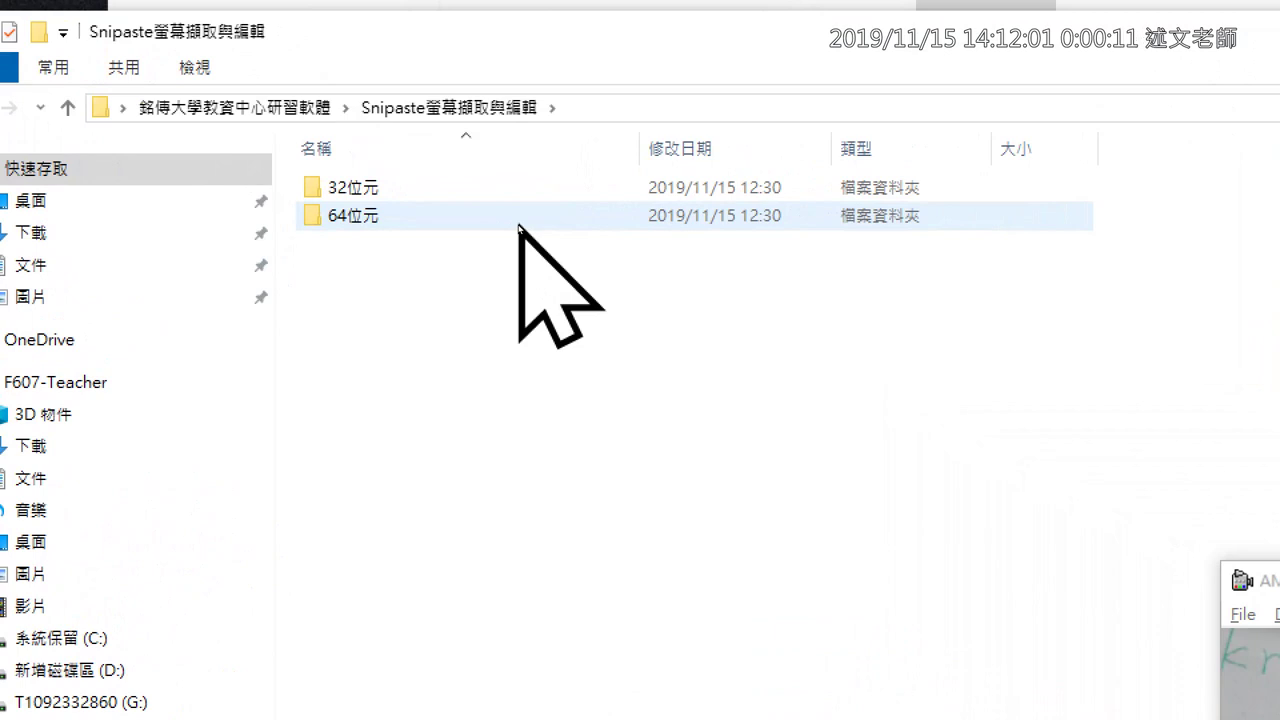
Open the 64位元 folder and select Snipaste.exe in it
double_click(518, 220)
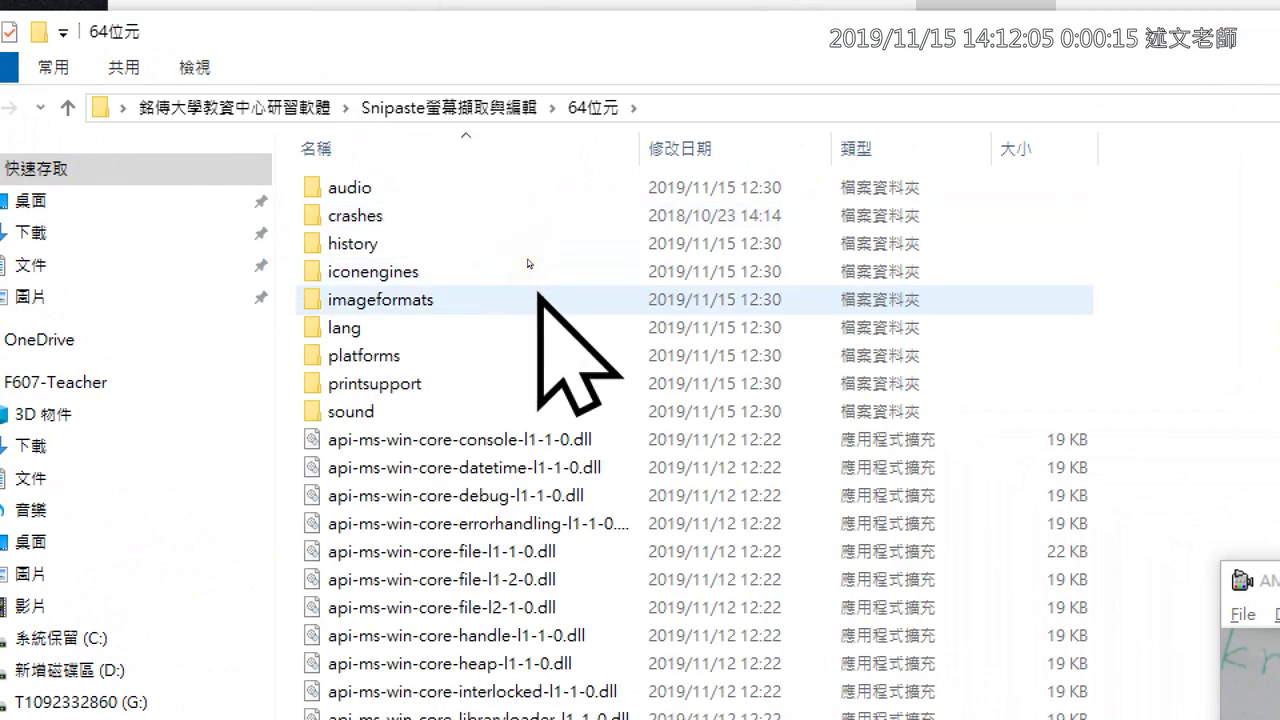
scroll(540, 295, down, 13)
scroll(522, 448, down, 1)
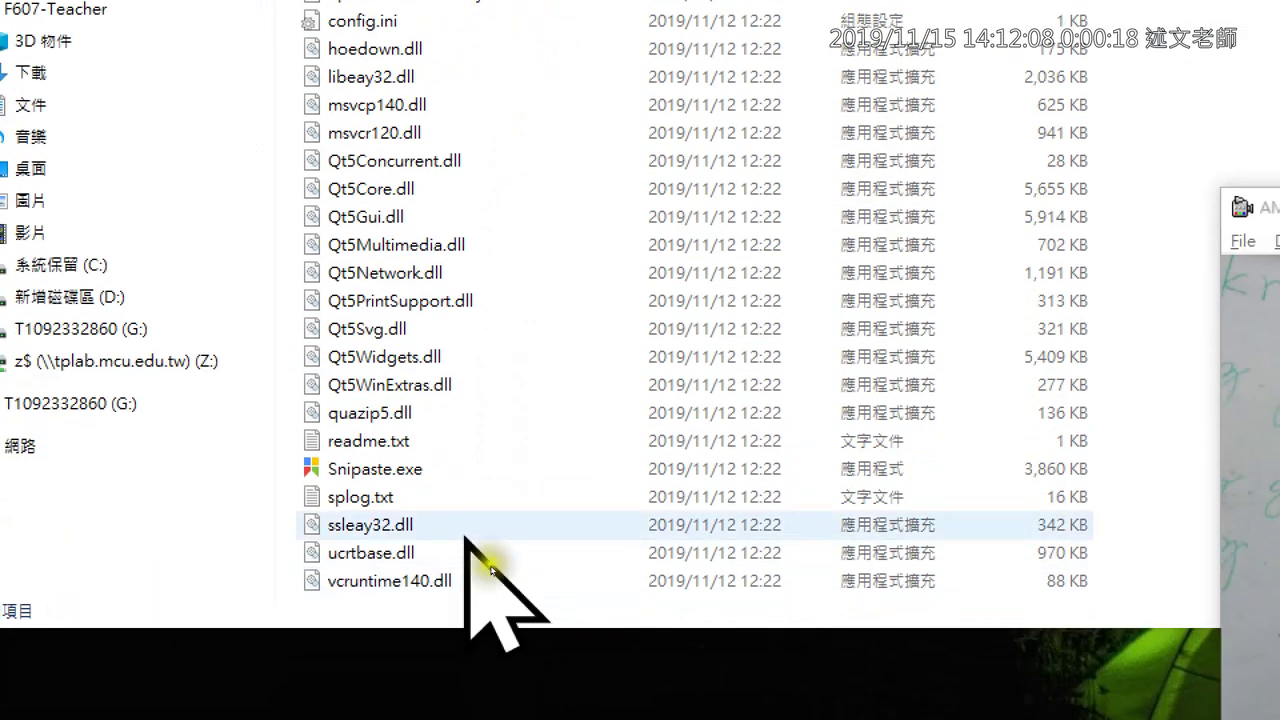
click(471, 466)
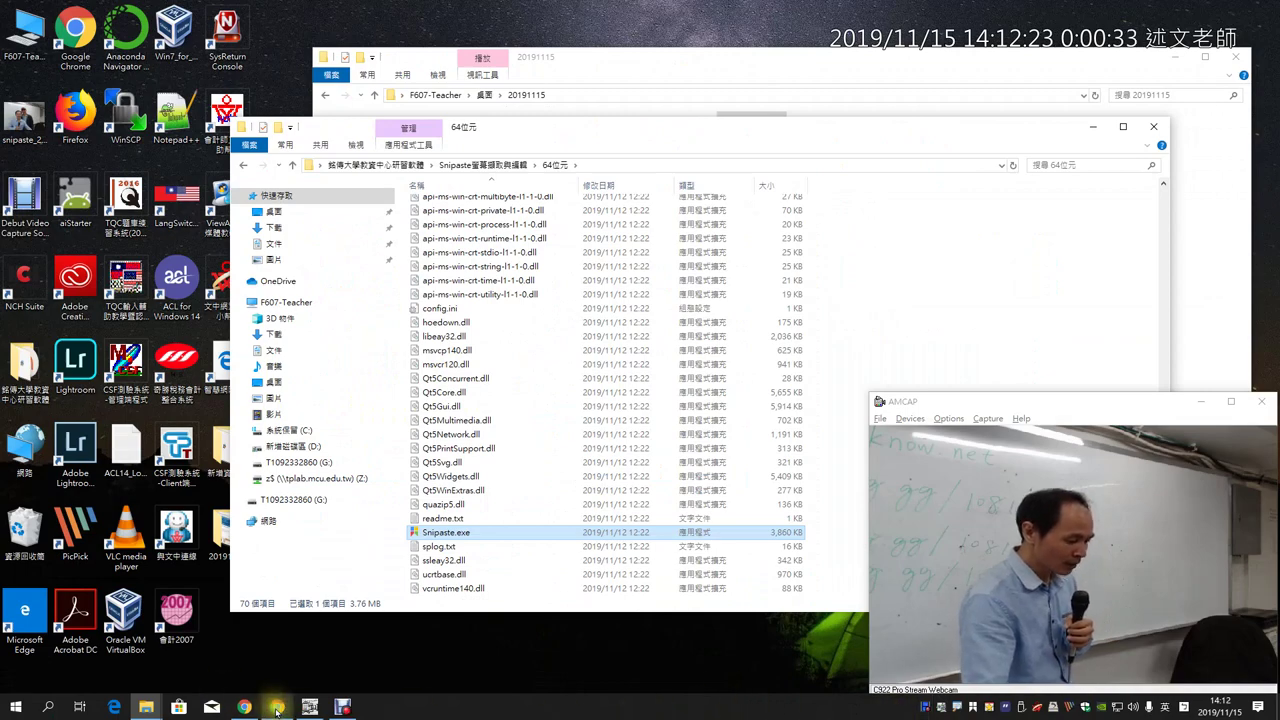
Switch to Chrome and show slide 3 about Snipaste and Picpick in the Google Slides presentation
mouse_move(277, 708)
click(272, 650)
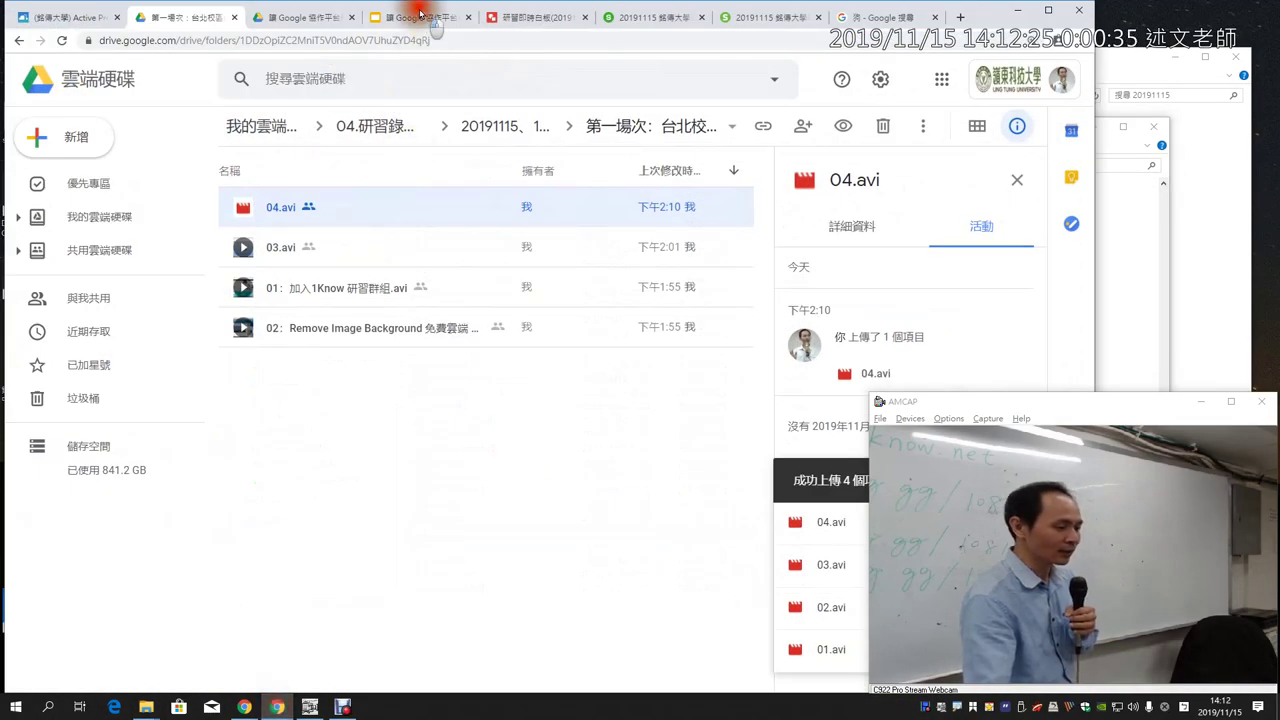
click(418, 16)
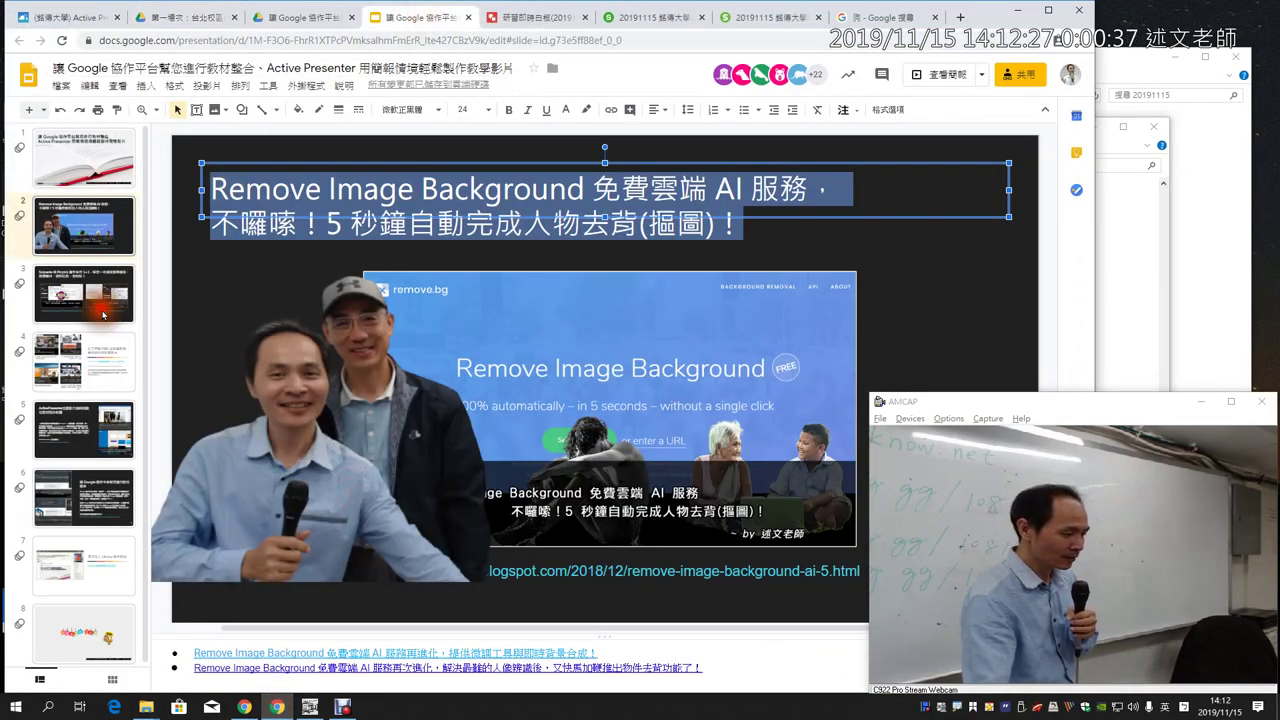
click(103, 315)
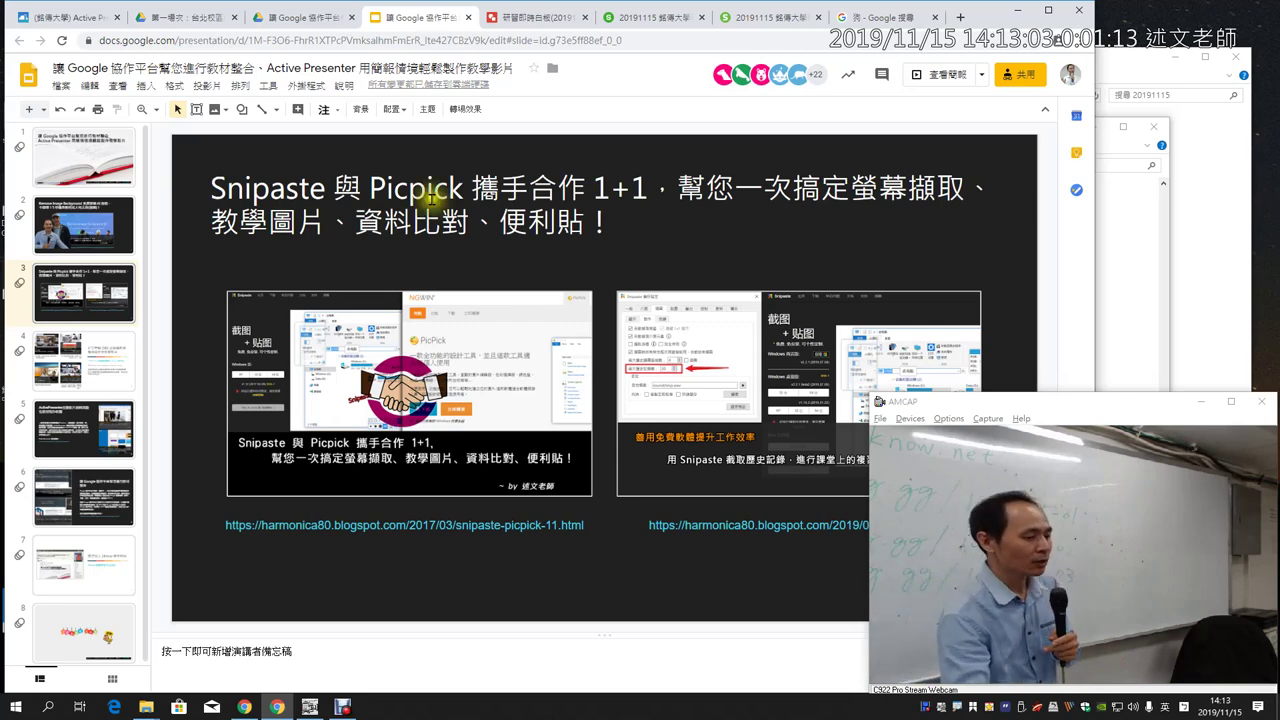
Show the Slido questions page and start a Snipaste capture of its question list, about 698 x 556 pixels
click(656, 18)
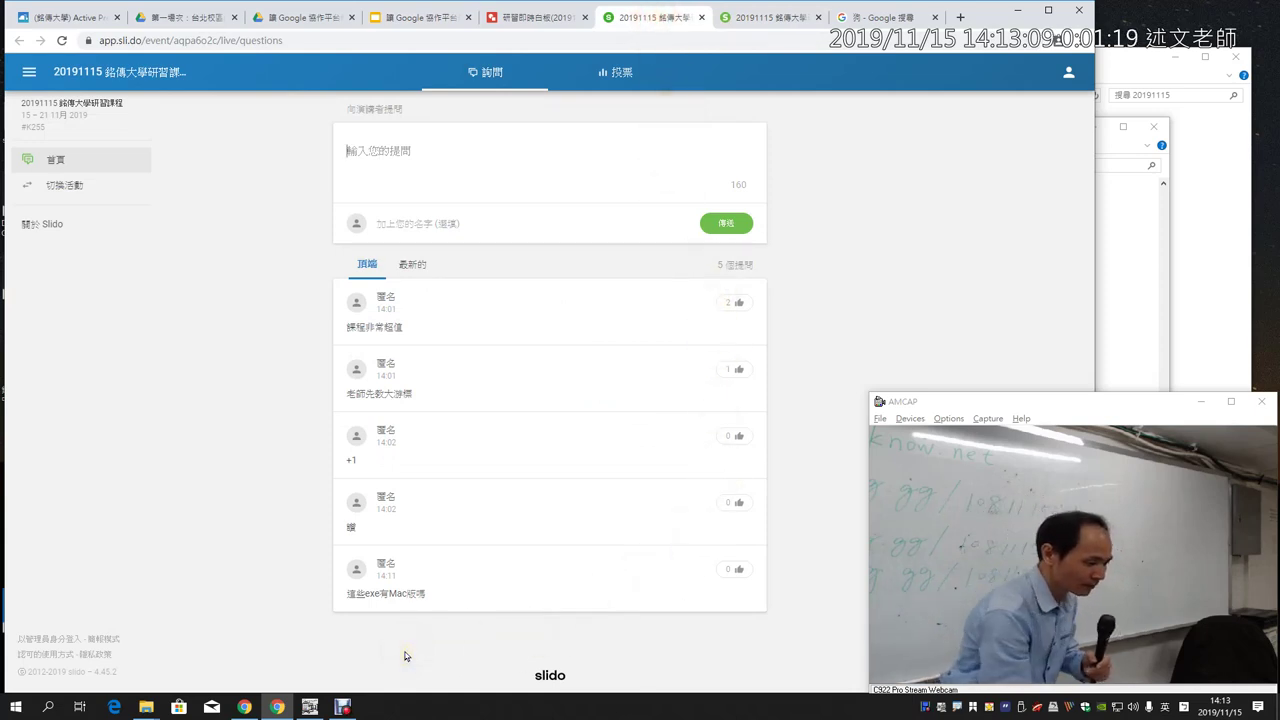
key(F1)
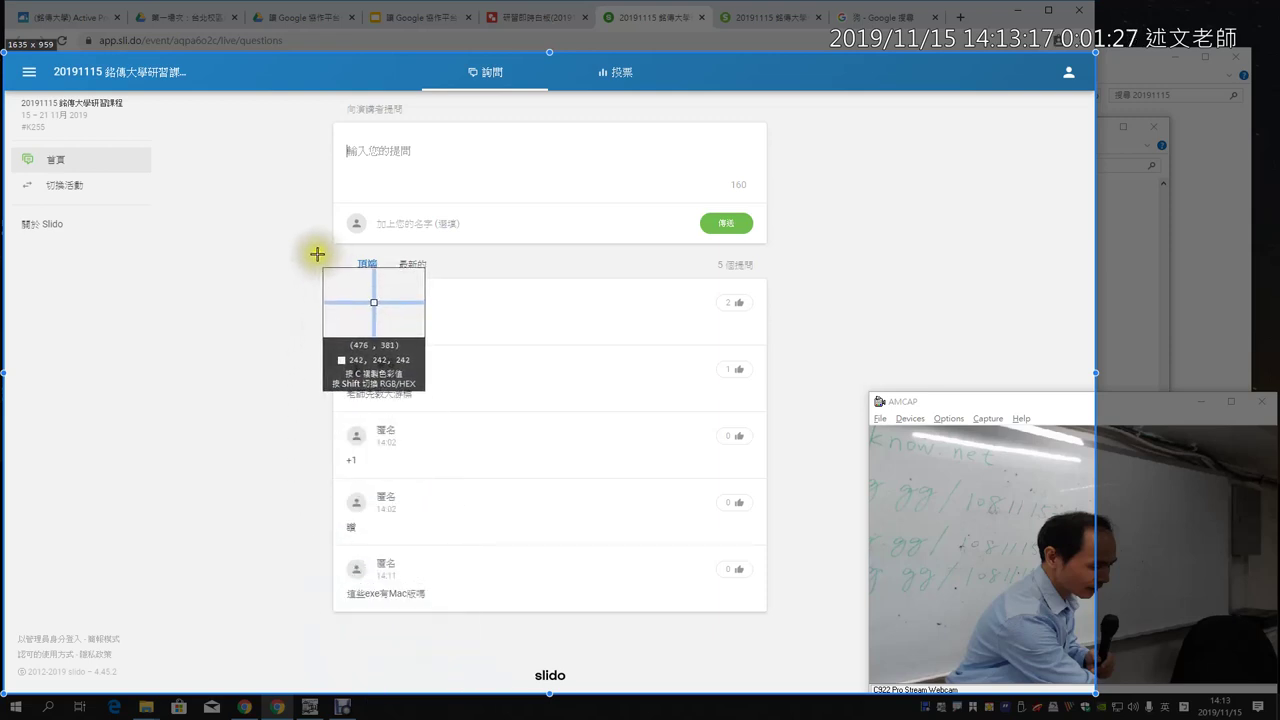
drag(317, 253, 777, 623)
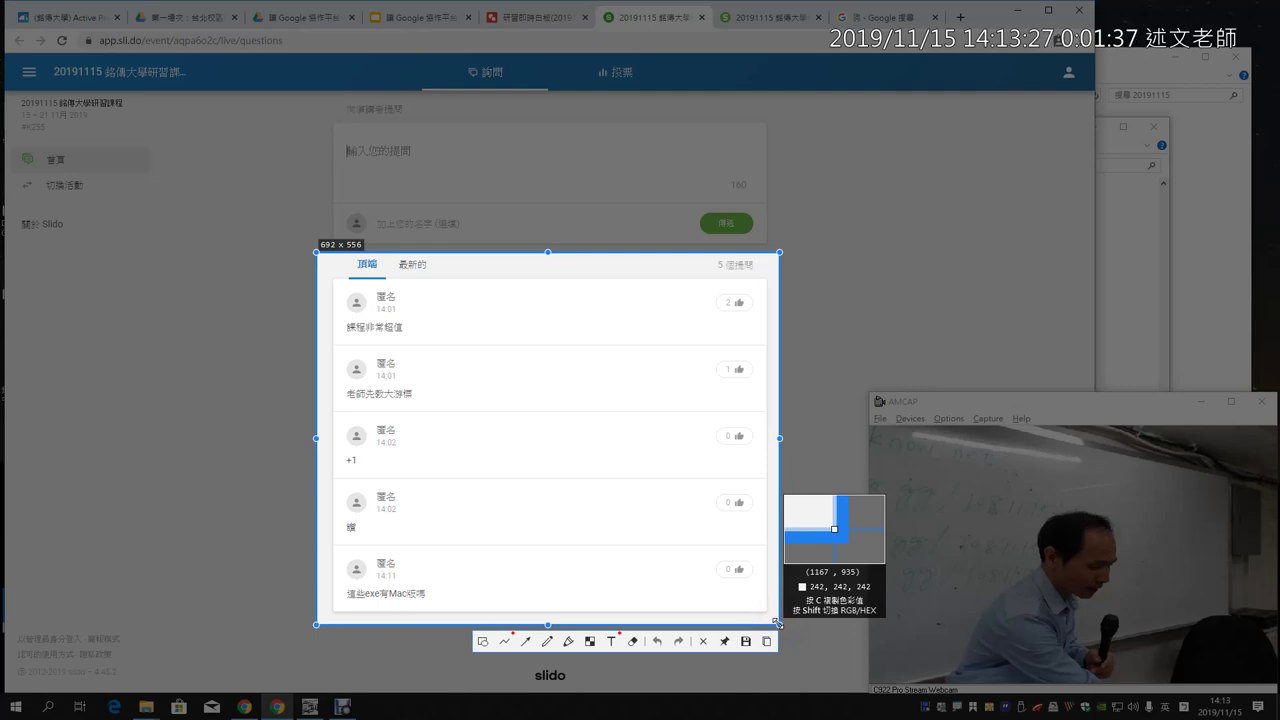
mouse_move(778, 252)
mouse_down()
mouse_move(770, 262)
mouse_move(783, 252)
mouse_up()
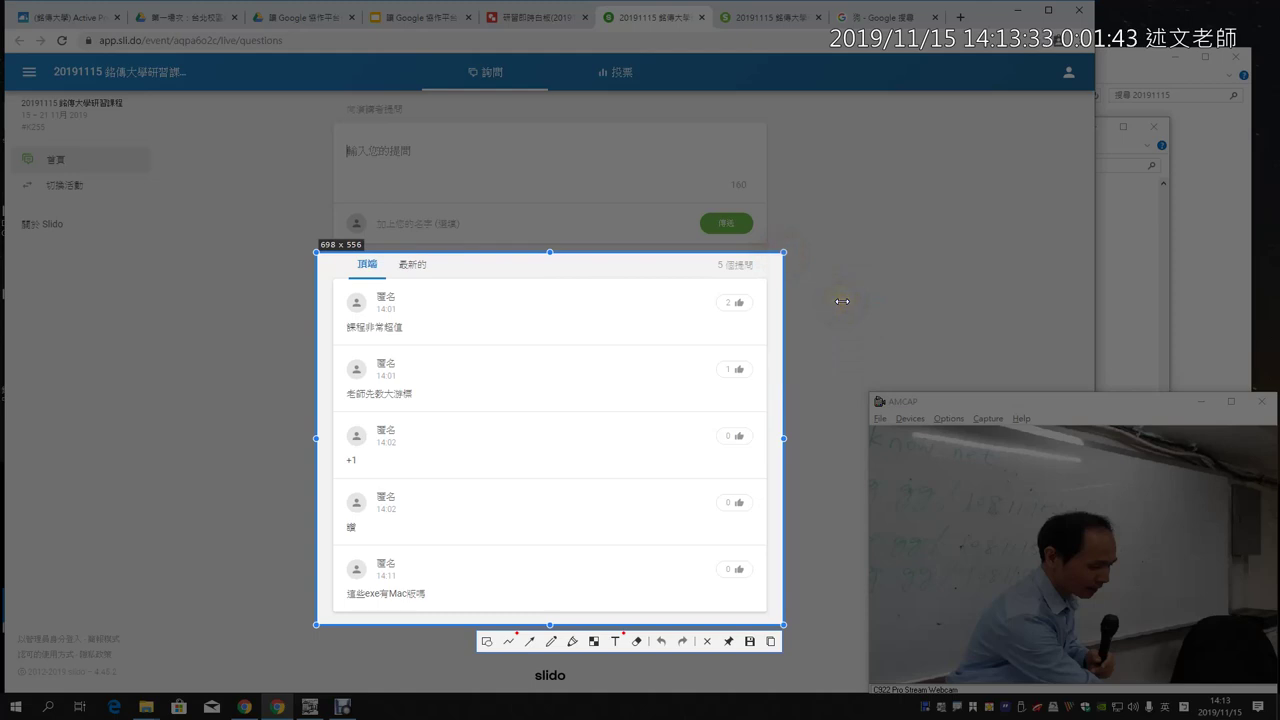
Draw a red rectangle outline around the second question, 老師先數大游標, trying a thicker border before returning to a thin one
click(487, 642)
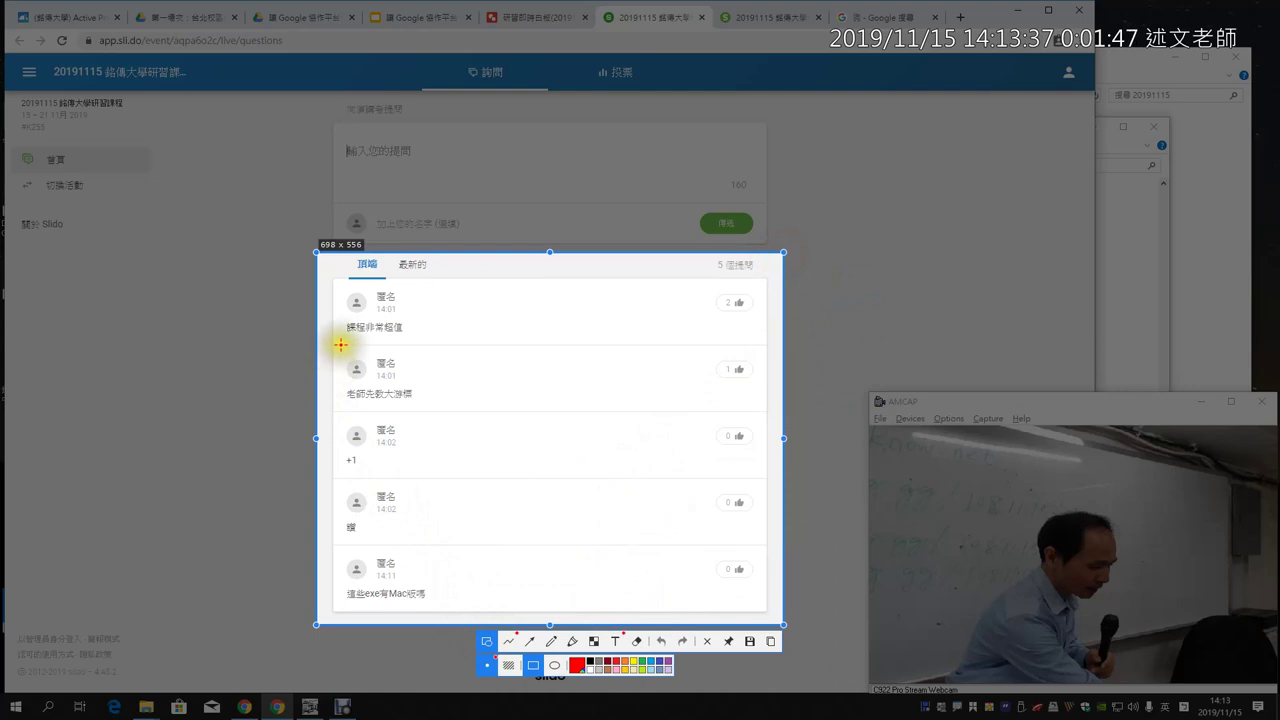
mouse_move(334, 349)
mouse_down()
mouse_move(337, 366)
mouse_move(437, 423)
mouse_move(460, 415)
mouse_move(447, 406)
mouse_up()
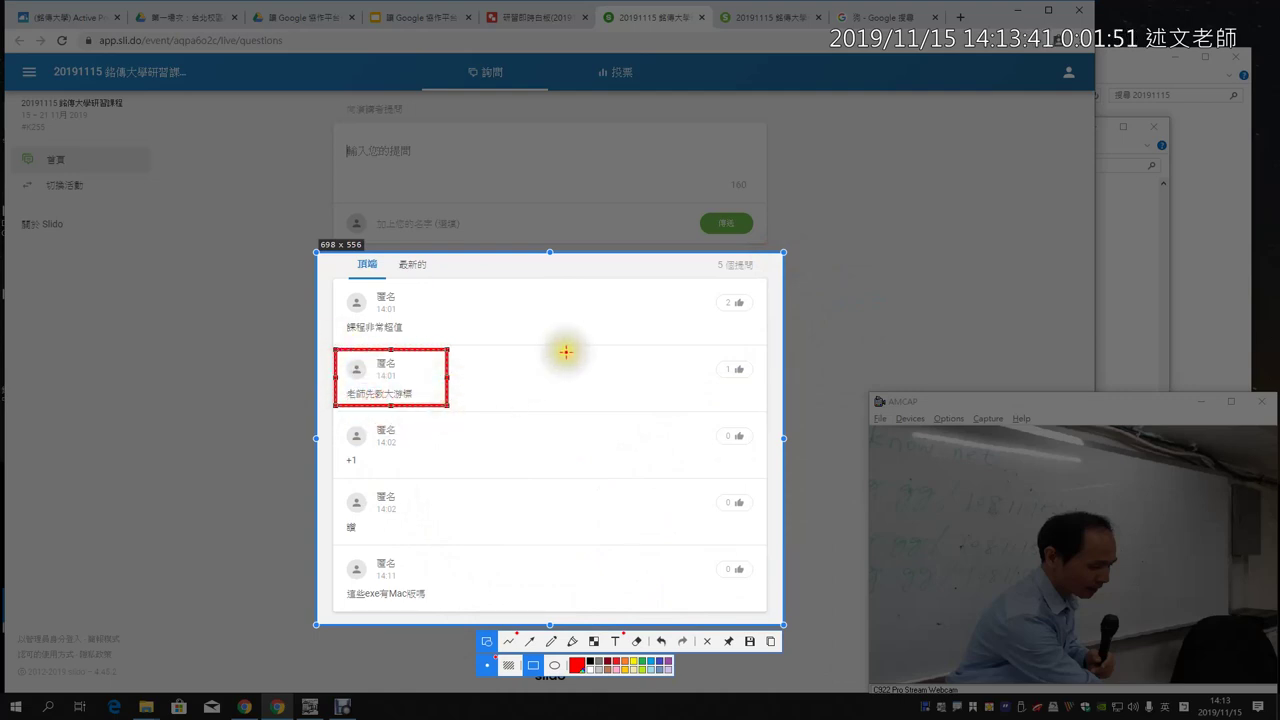
scroll(570, 359, up, 5)
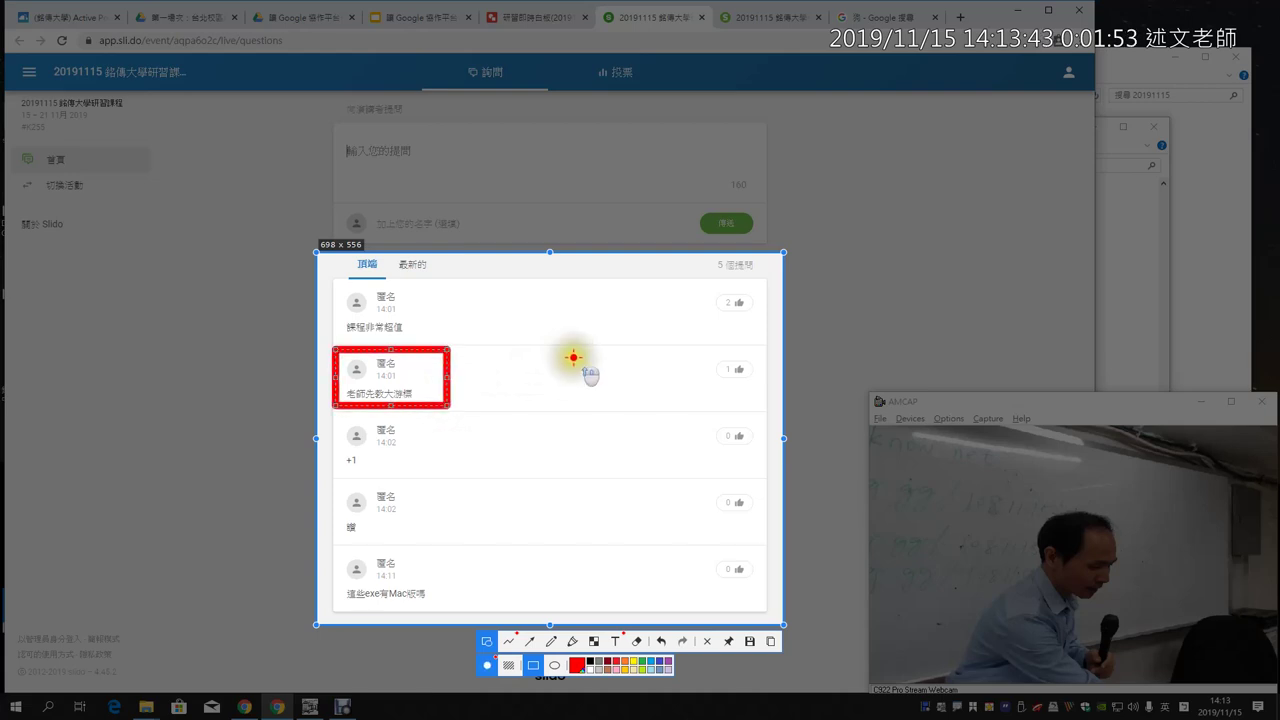
scroll(575, 355, down, 5)
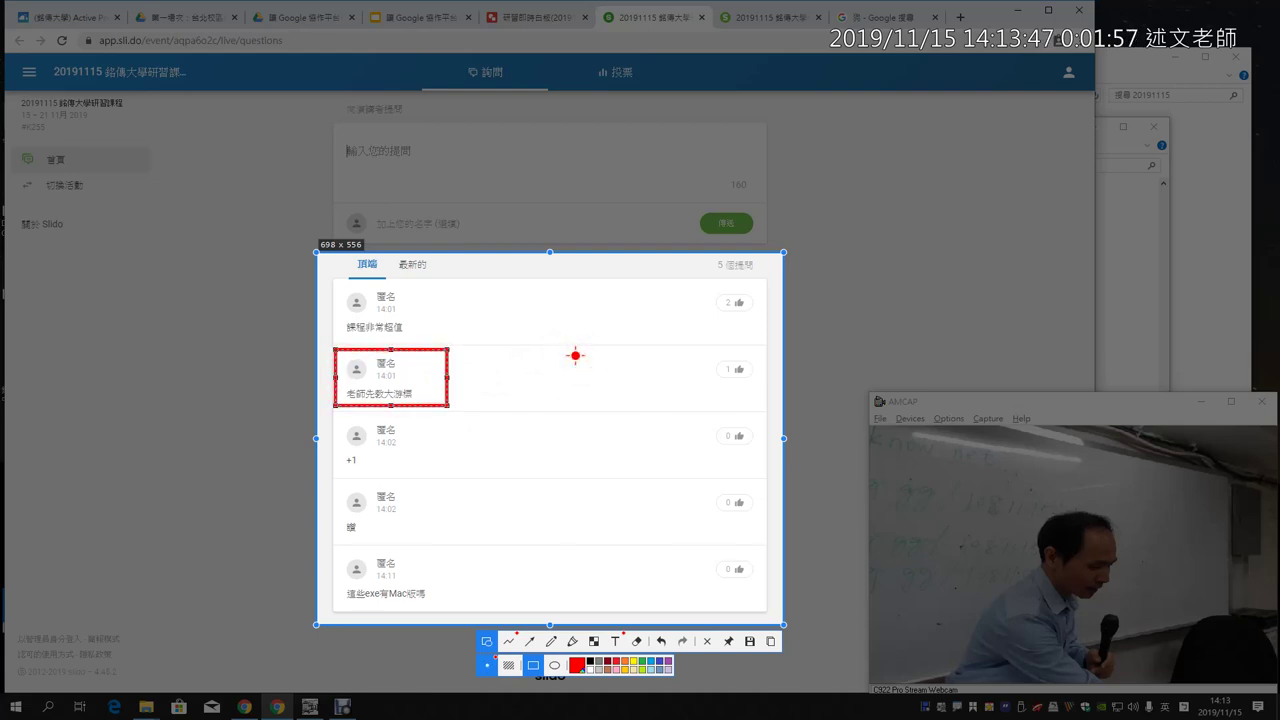
Draw a thick red solid arrow from the upper middle of the capture to the rectangle's right edge
click(529, 641)
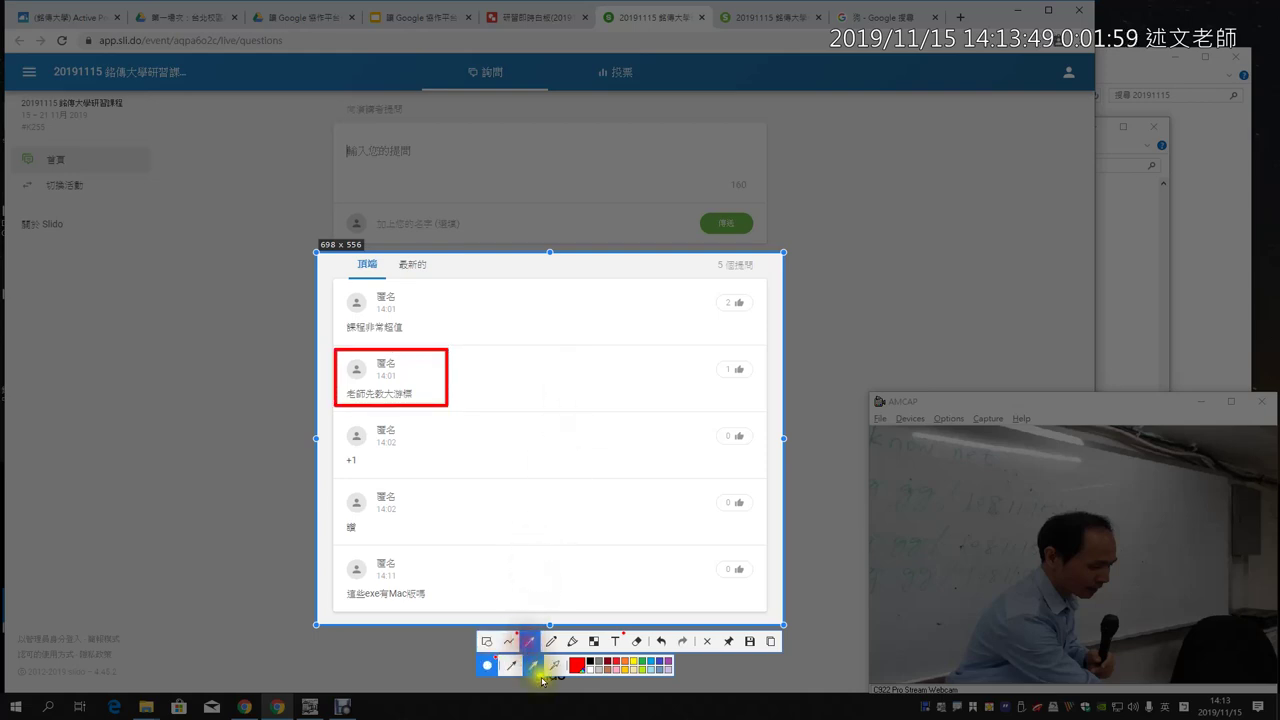
click(531, 666)
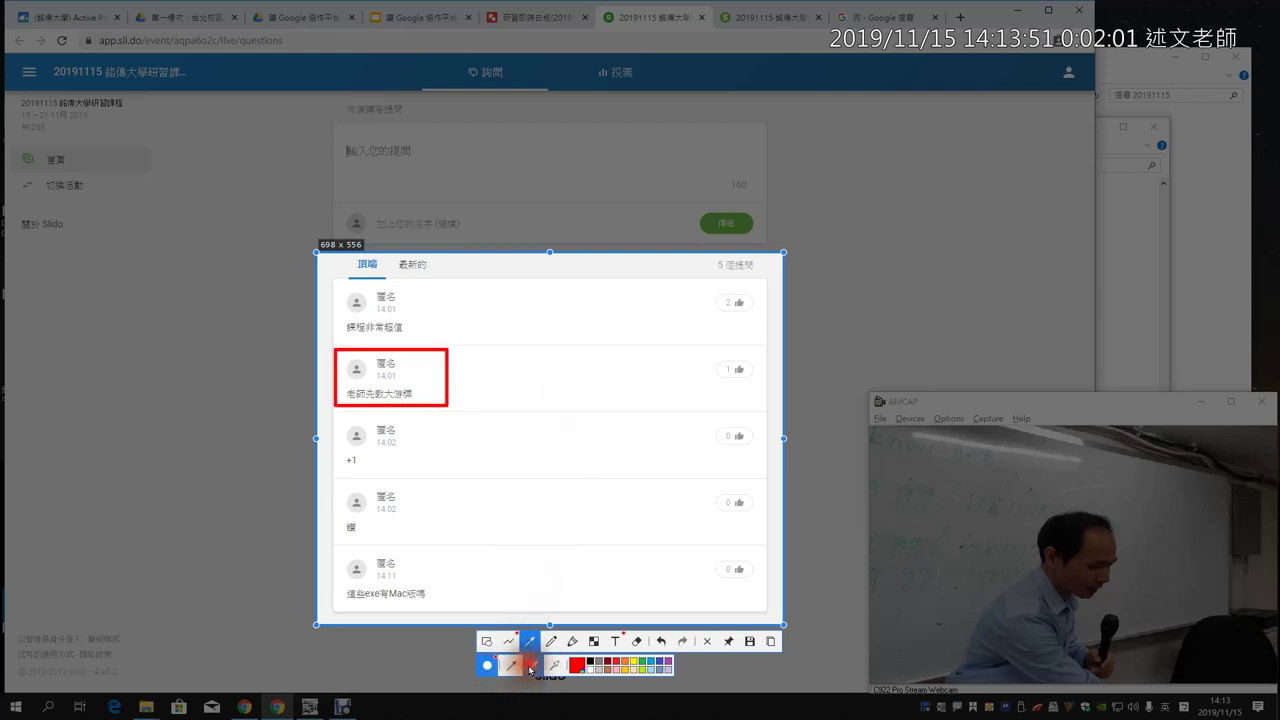
mouse_move(565, 317)
mouse_down()
mouse_move(466, 366)
mouse_move(447, 362)
mouse_up()
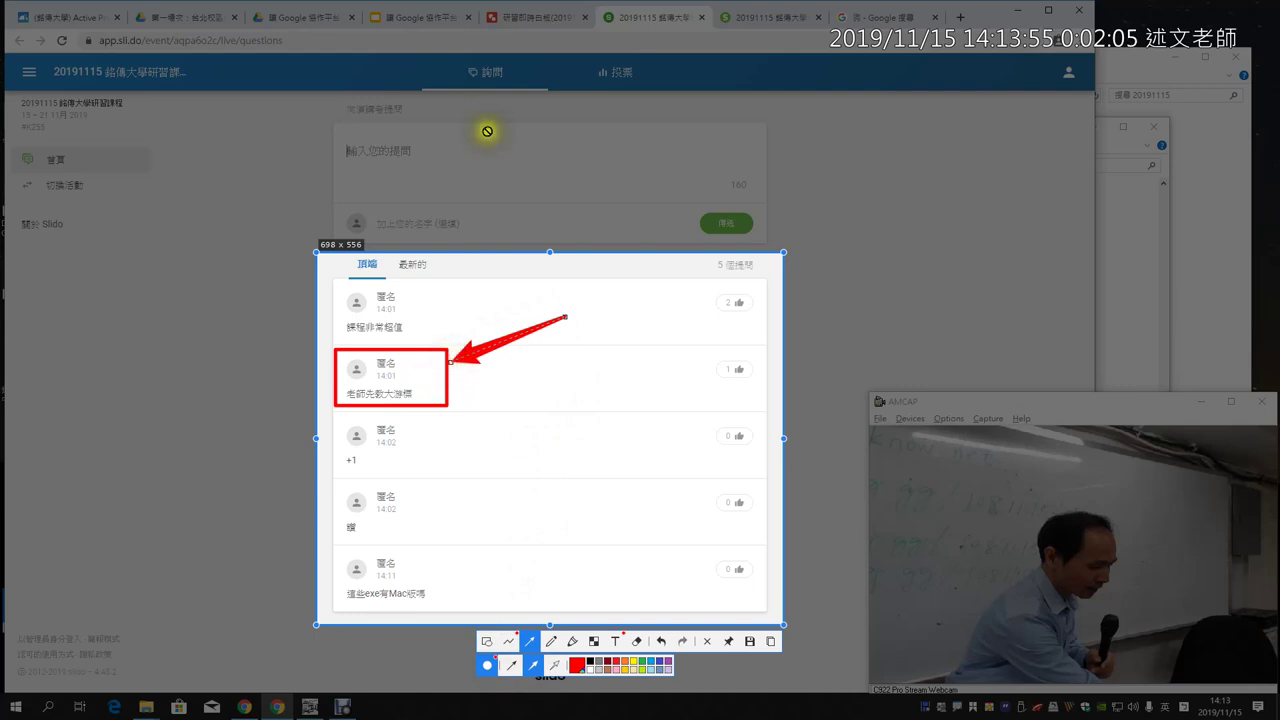
click(608, 148)
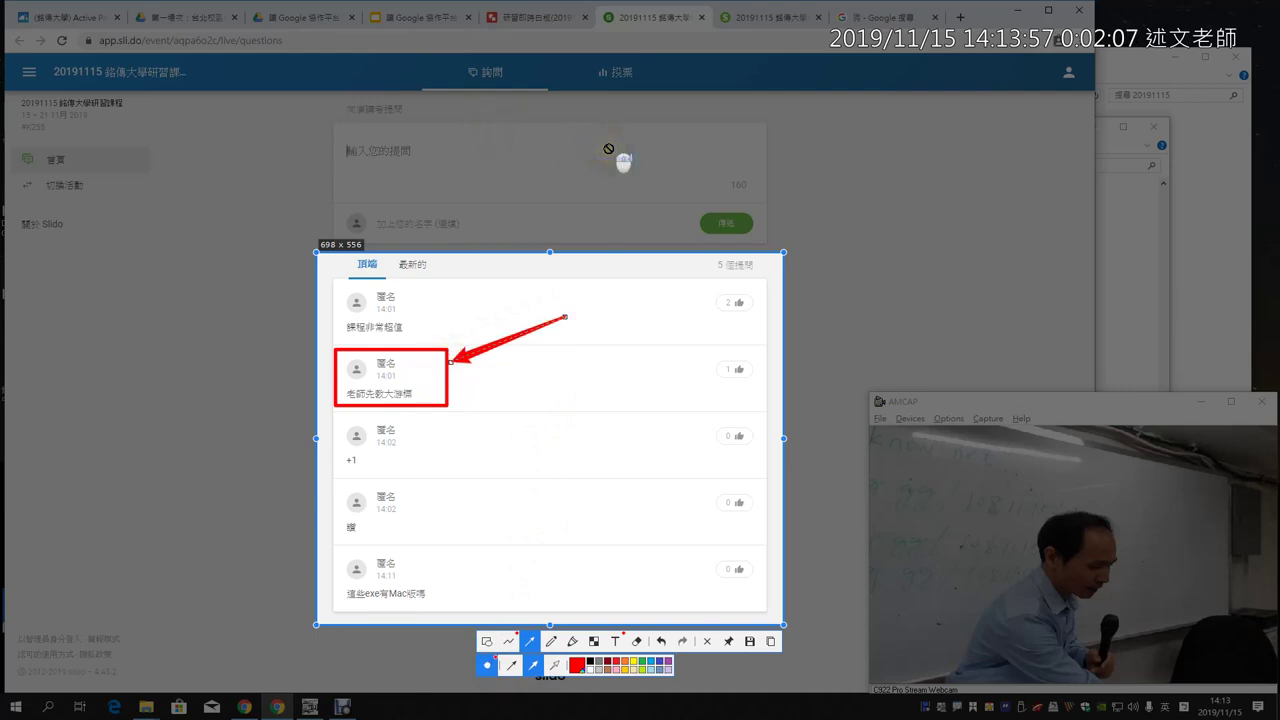
scroll(608, 148, up, 2)
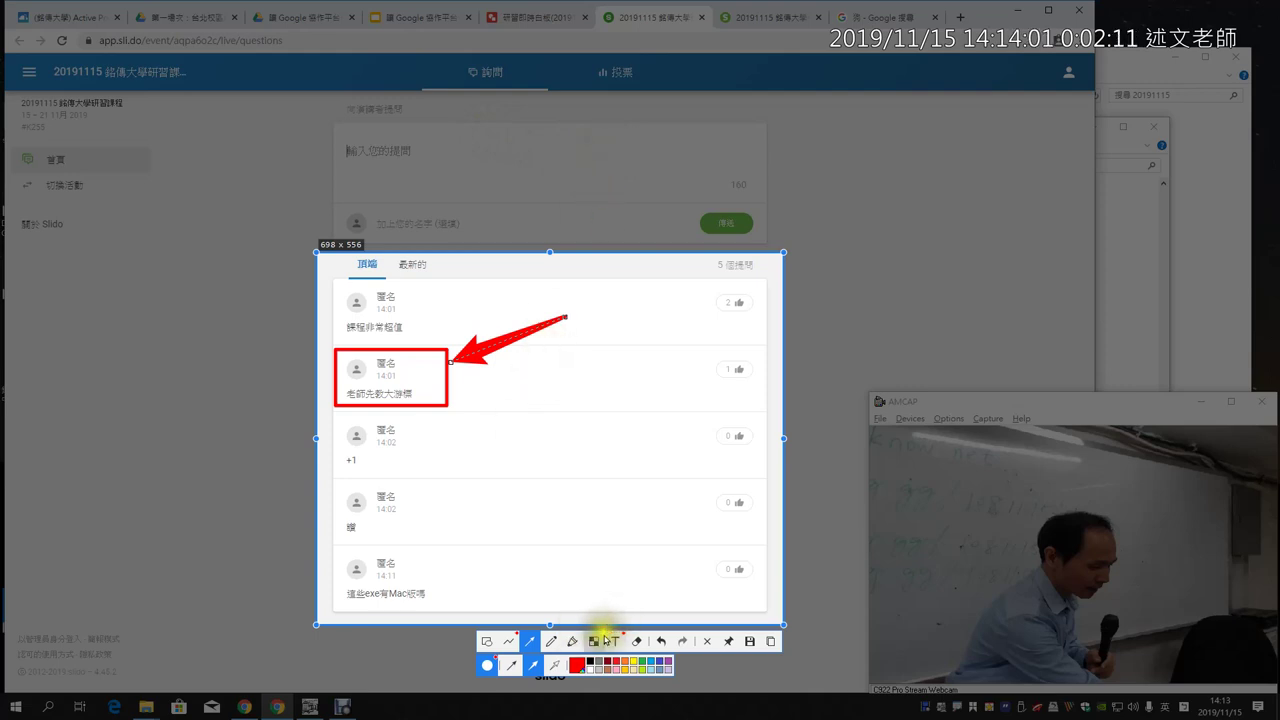
Pixelate the text of the last question in the capture with a mosaic brush of size 31
click(596, 644)
click(597, 642)
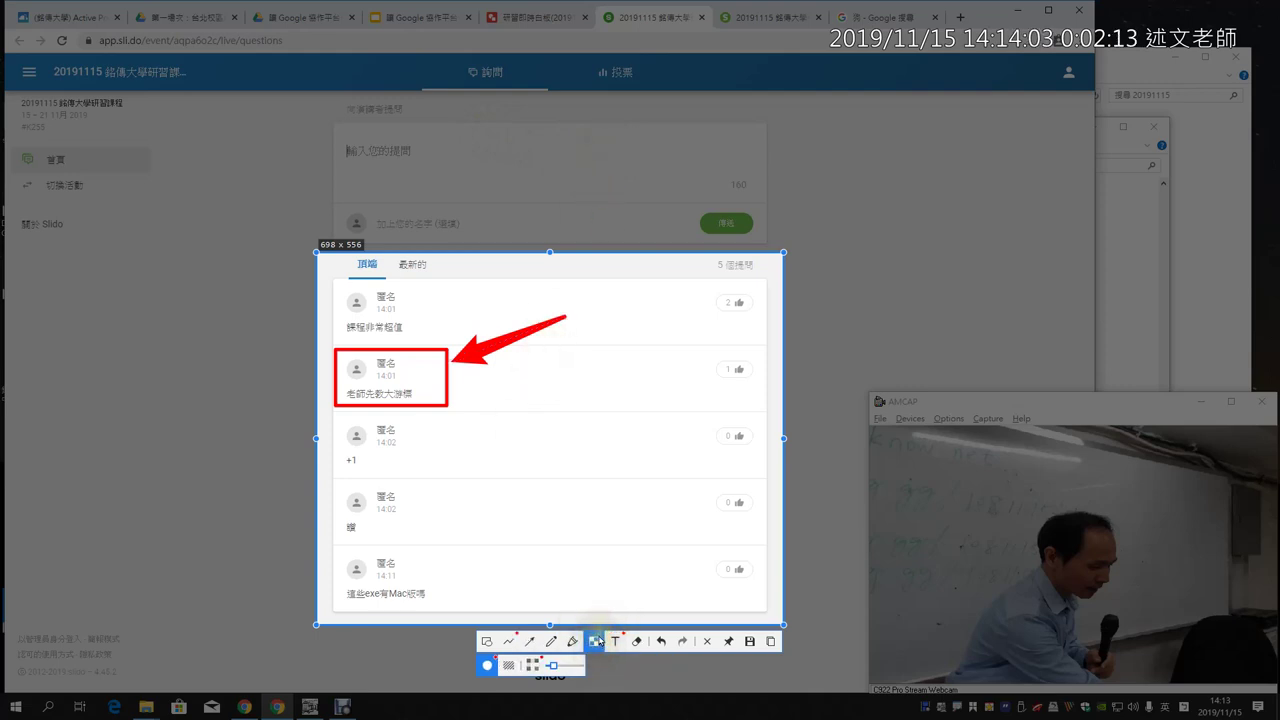
mouse_move(571, 586)
mouse_down()
mouse_move(341, 594)
mouse_move(432, 585)
mouse_up()
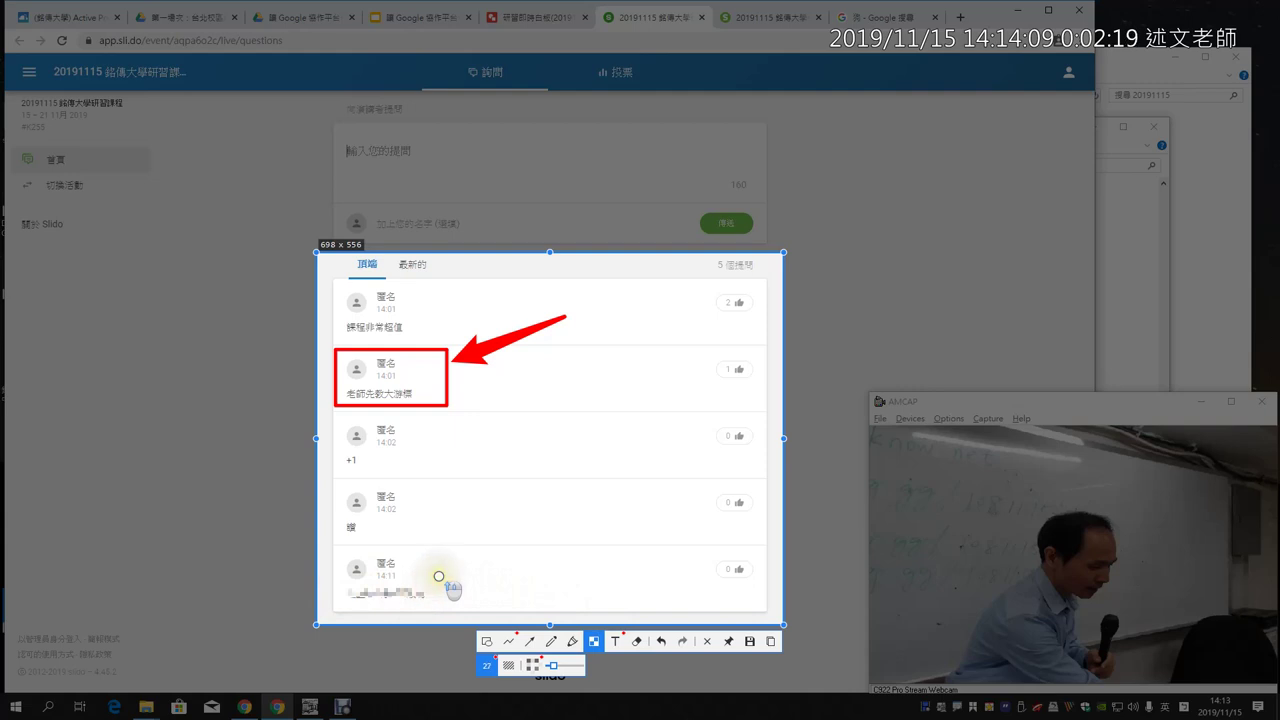
drag(343, 586, 435, 591)
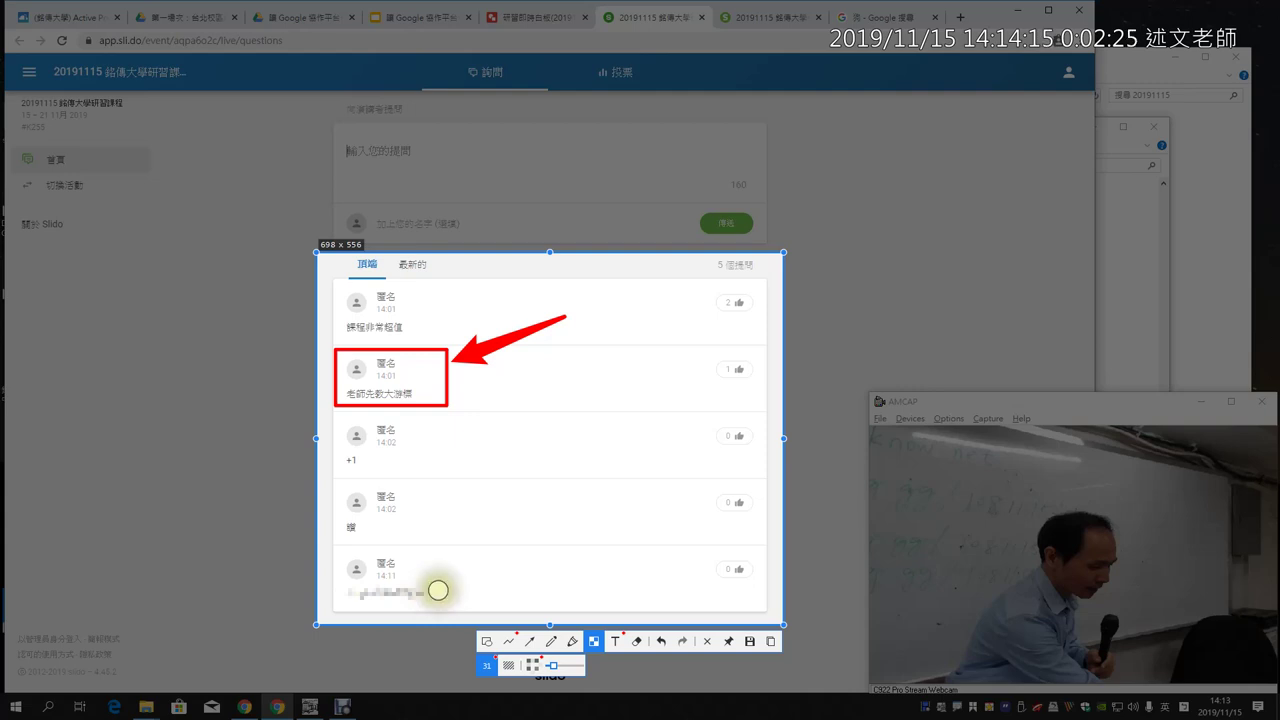
Add the red text annotation "Windows 1903" beside the arrow's tail
click(615, 641)
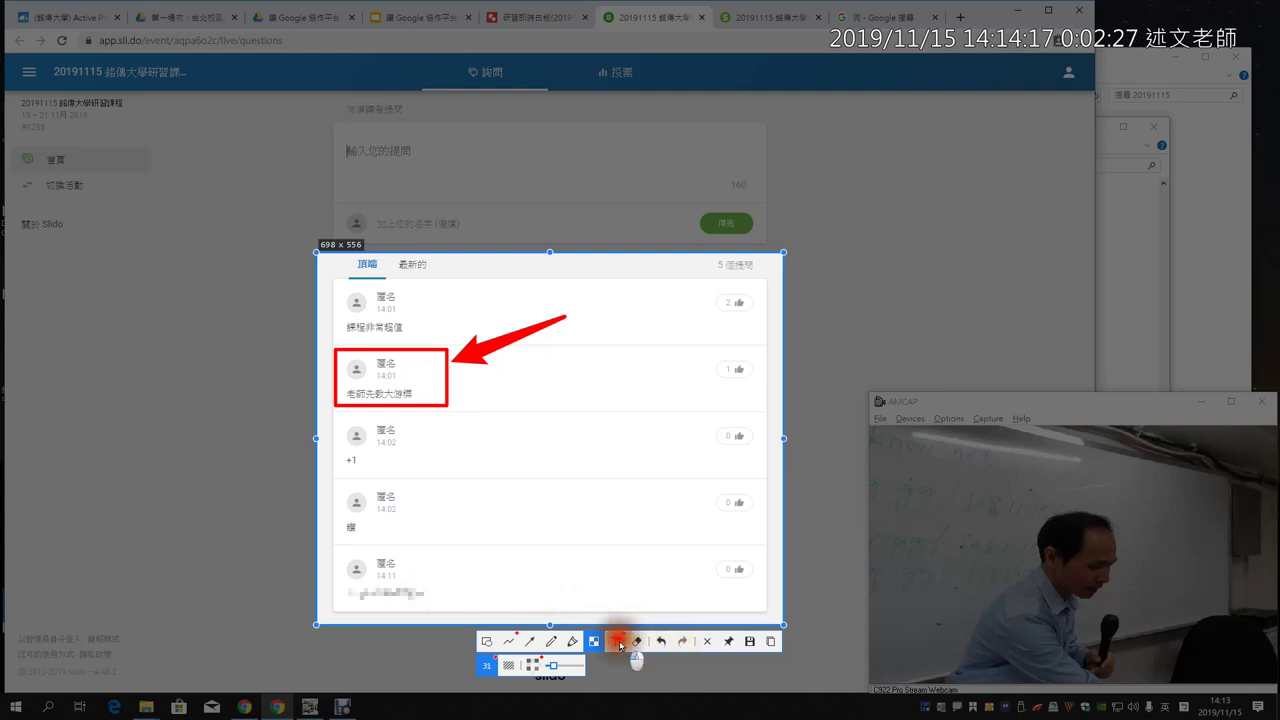
click(584, 322)
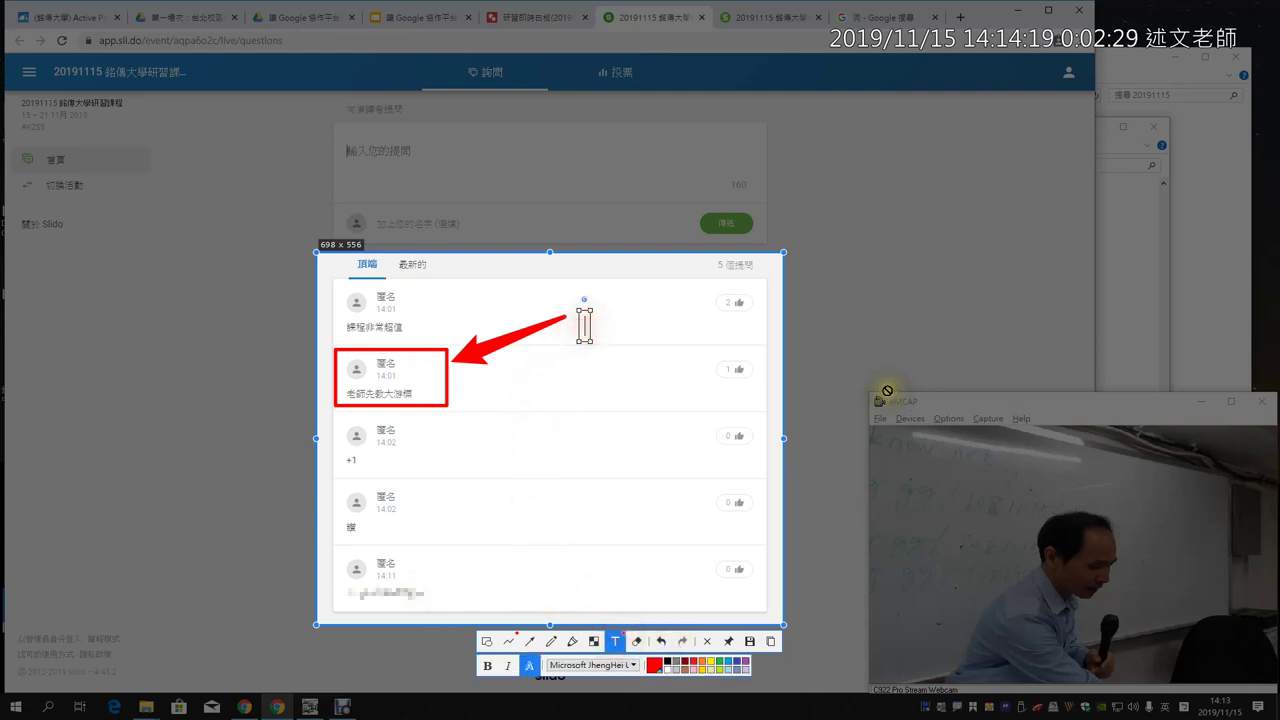
text(Windo)
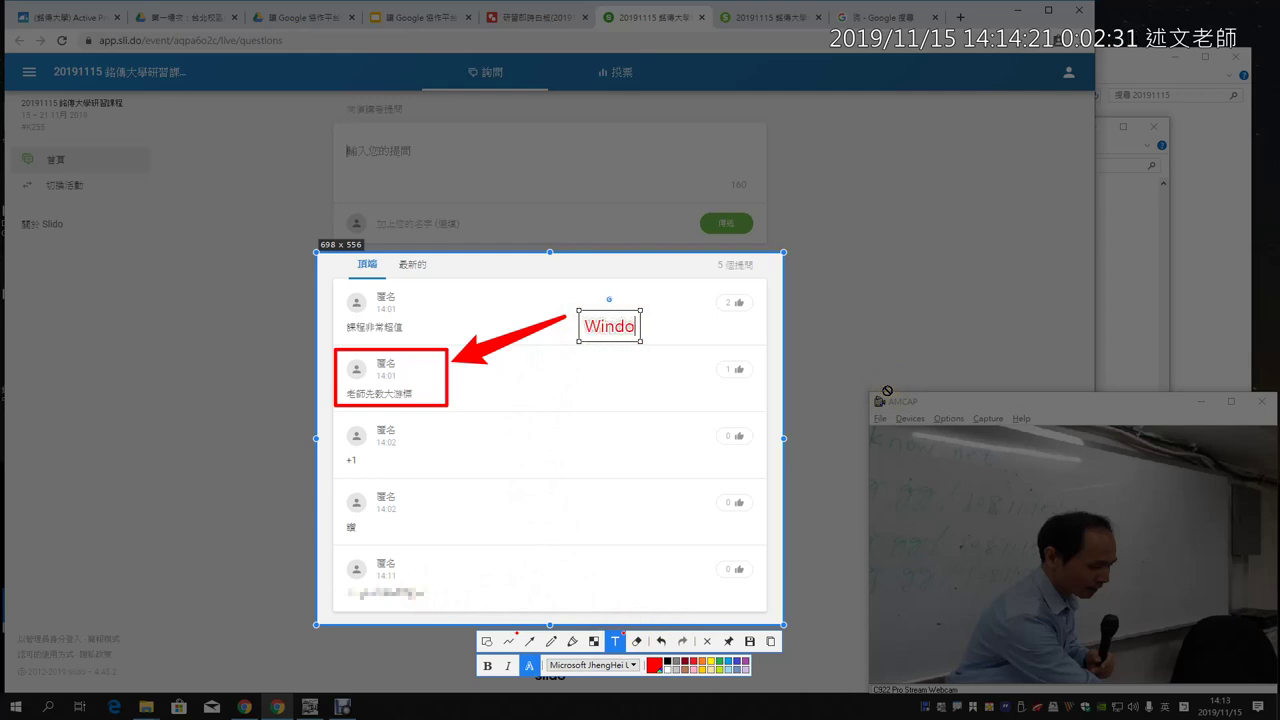
text(ws 1903)
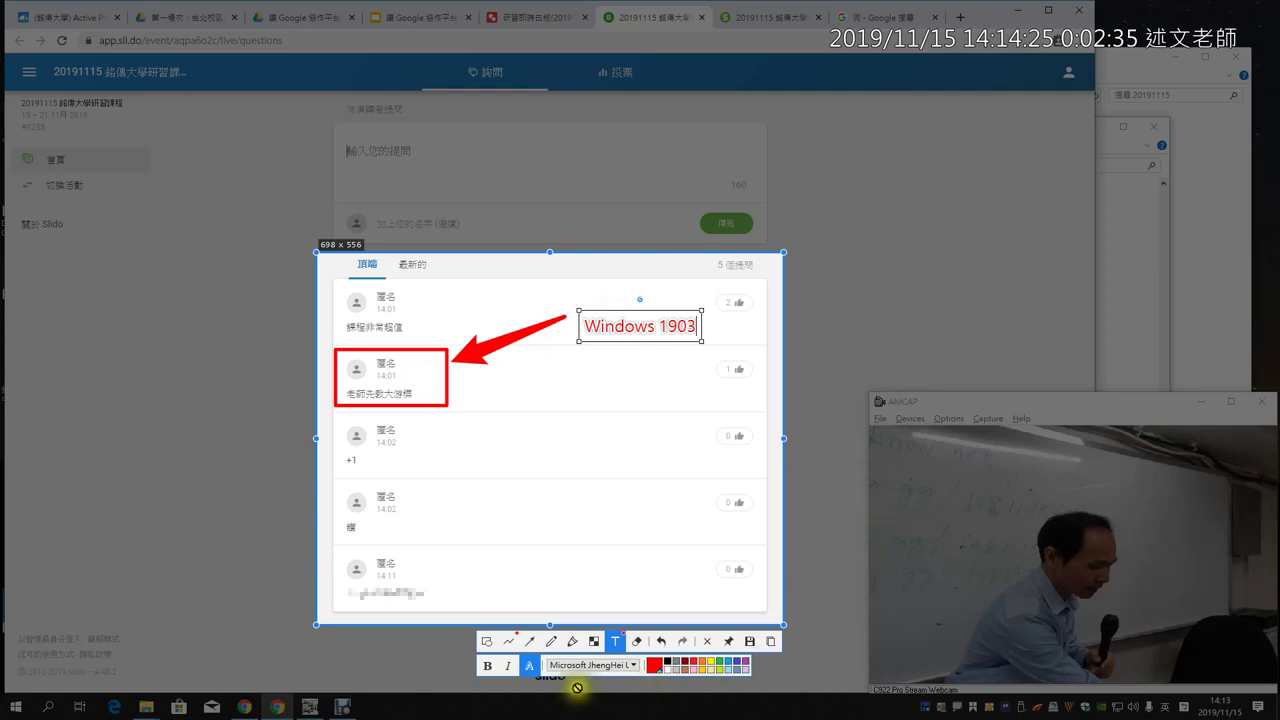
Make the "Windows 1903" annotation bold, enlarge it and place it just right of the arrow's tail
click(487, 665)
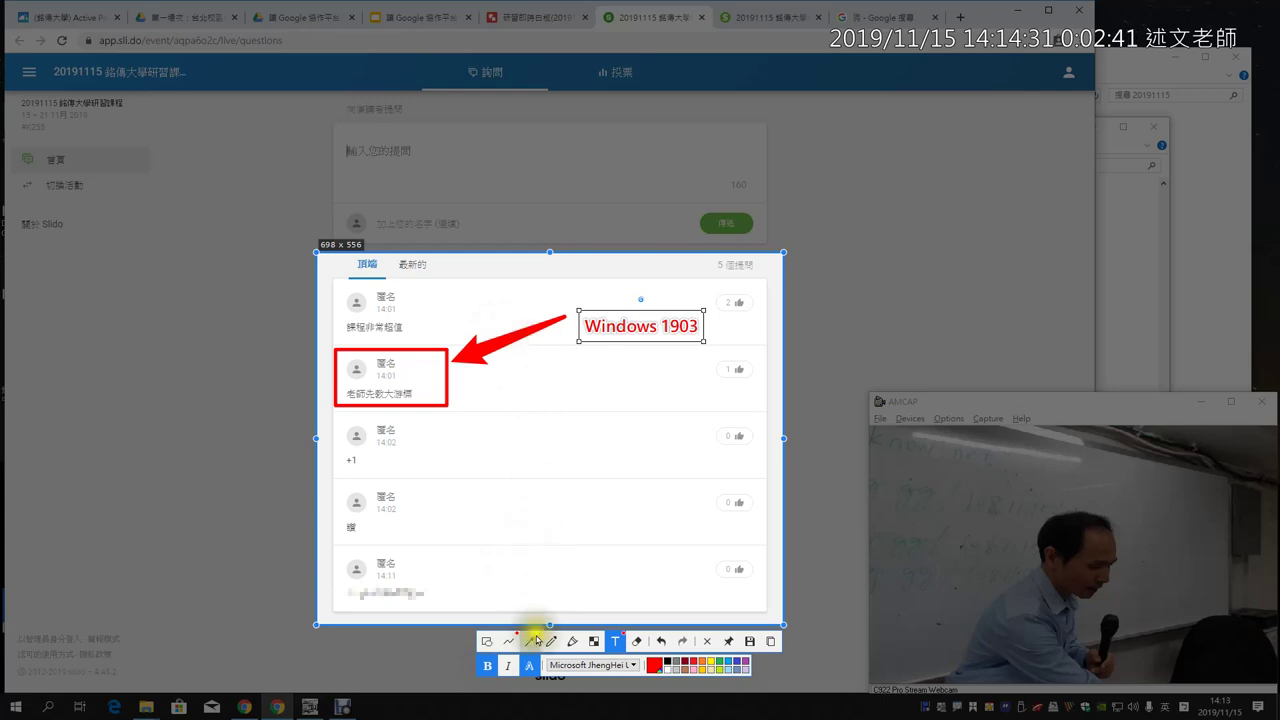
click(530, 665)
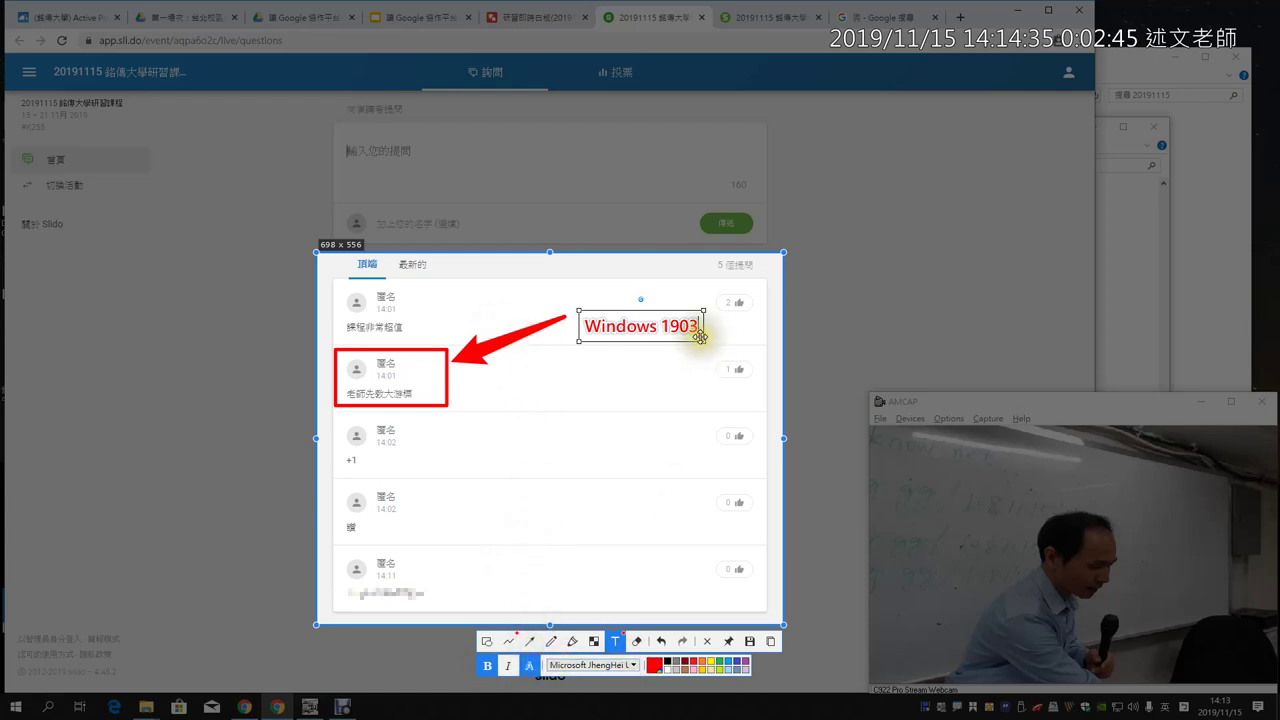
drag(703, 341, 734, 366)
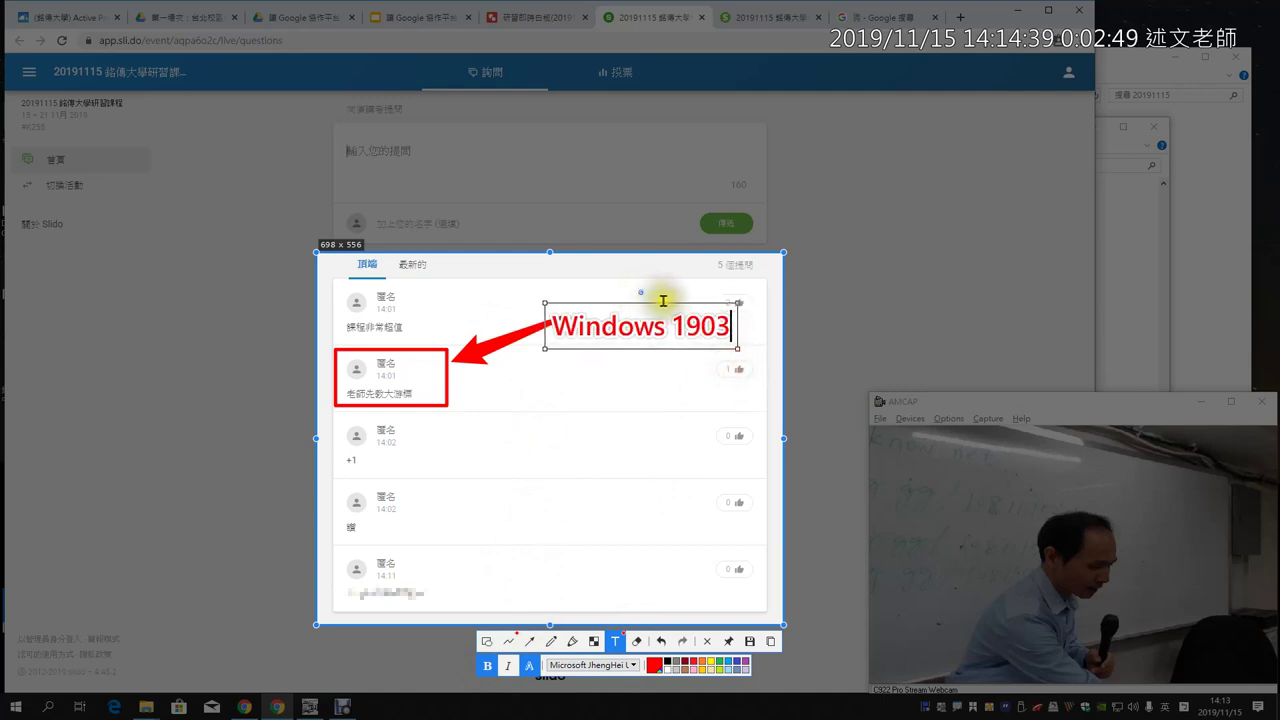
drag(663, 300, 687, 286)
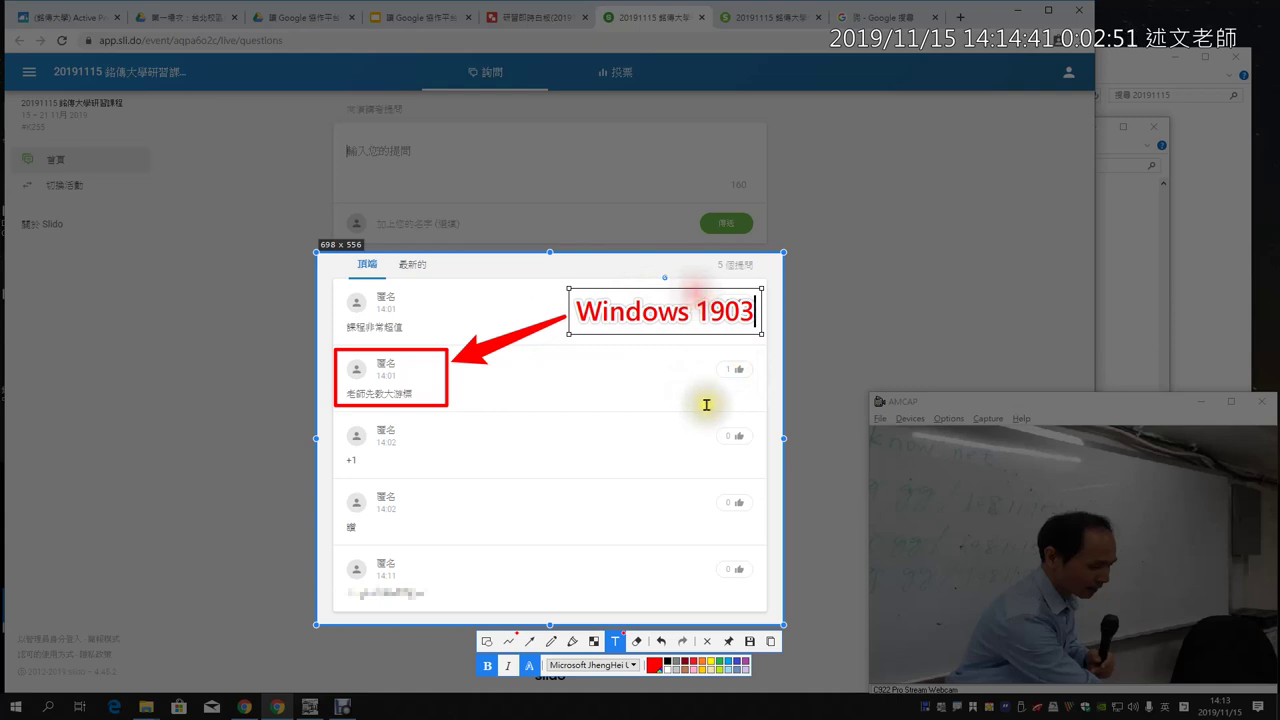
Pin the annotated capture to the screen, move it over the Slido question form and scale it to 50%
click(729, 642)
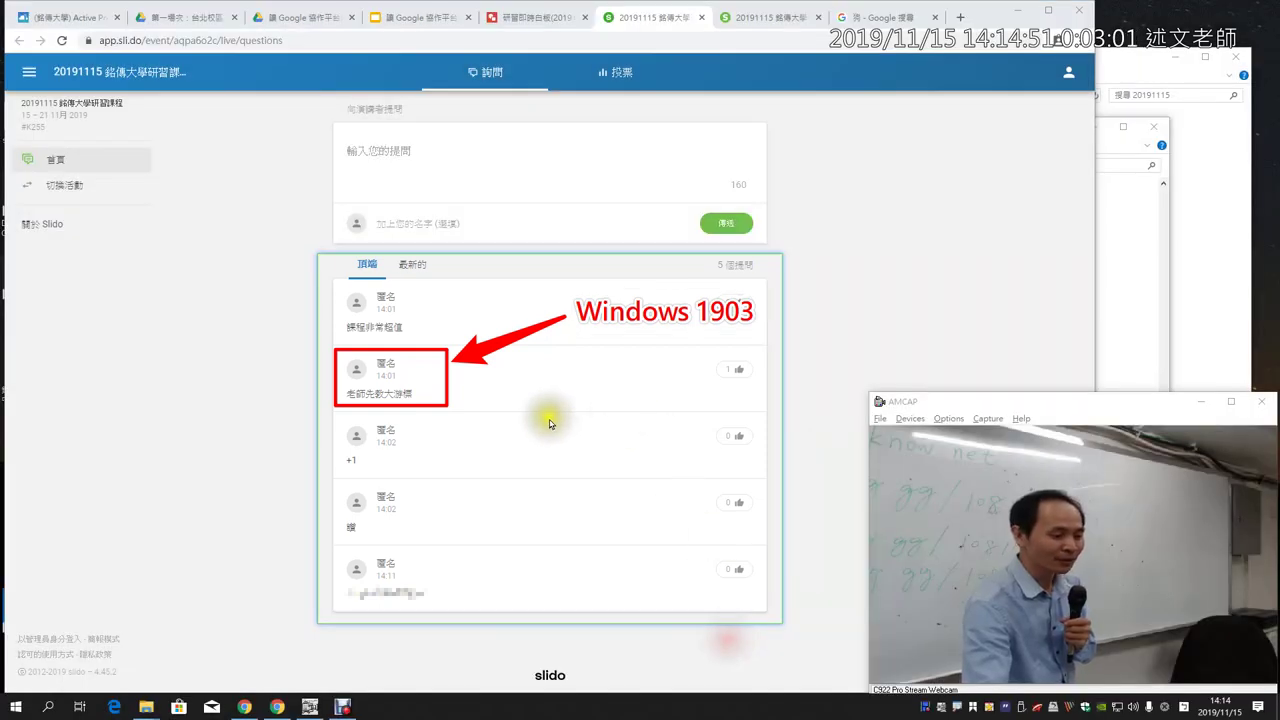
mouse_move(549, 424)
mouse_down()
mouse_move(776, 234)
mouse_move(890, 210)
mouse_up()
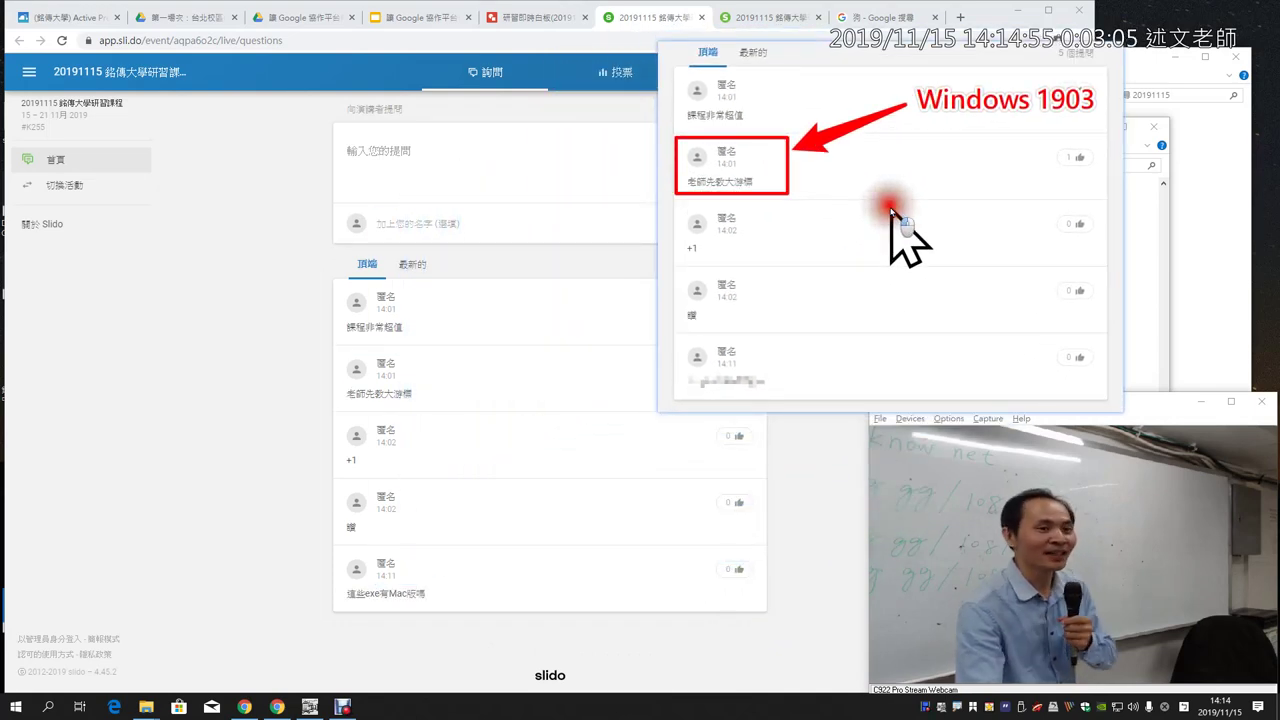
scroll(888, 212, down, 4)
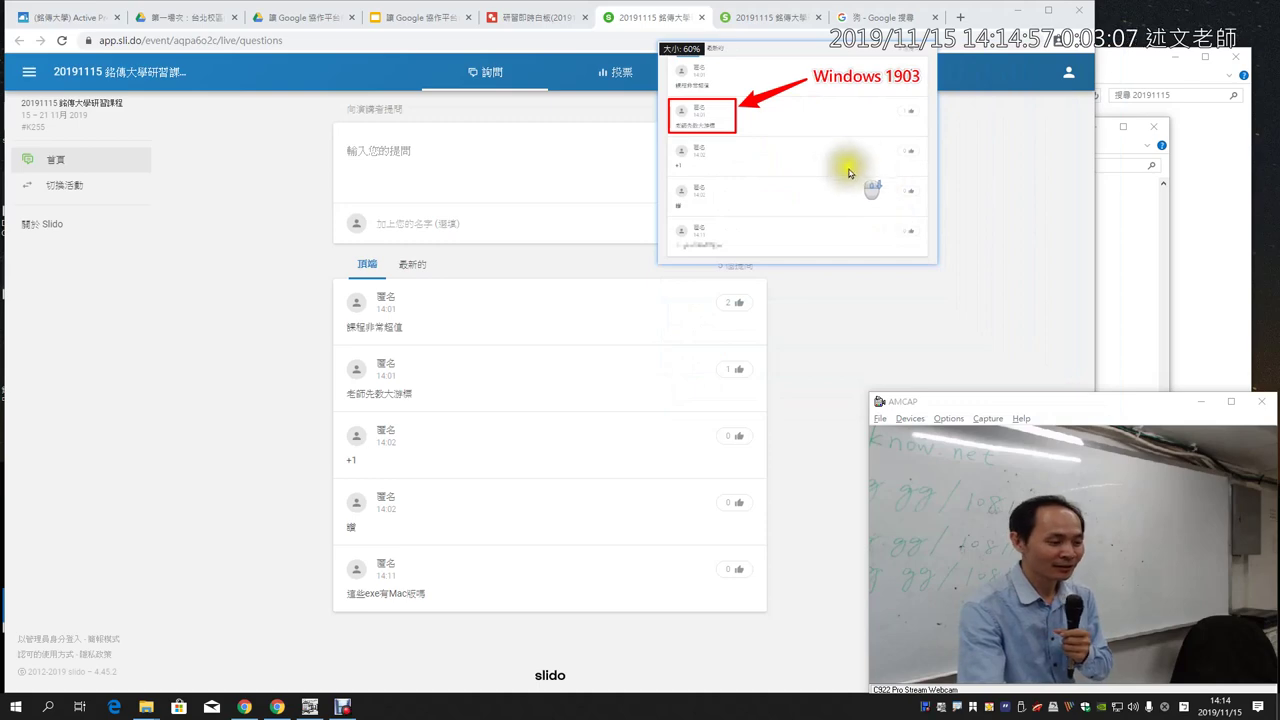
drag(817, 170, 529, 257)
scroll(529, 245, up, 7)
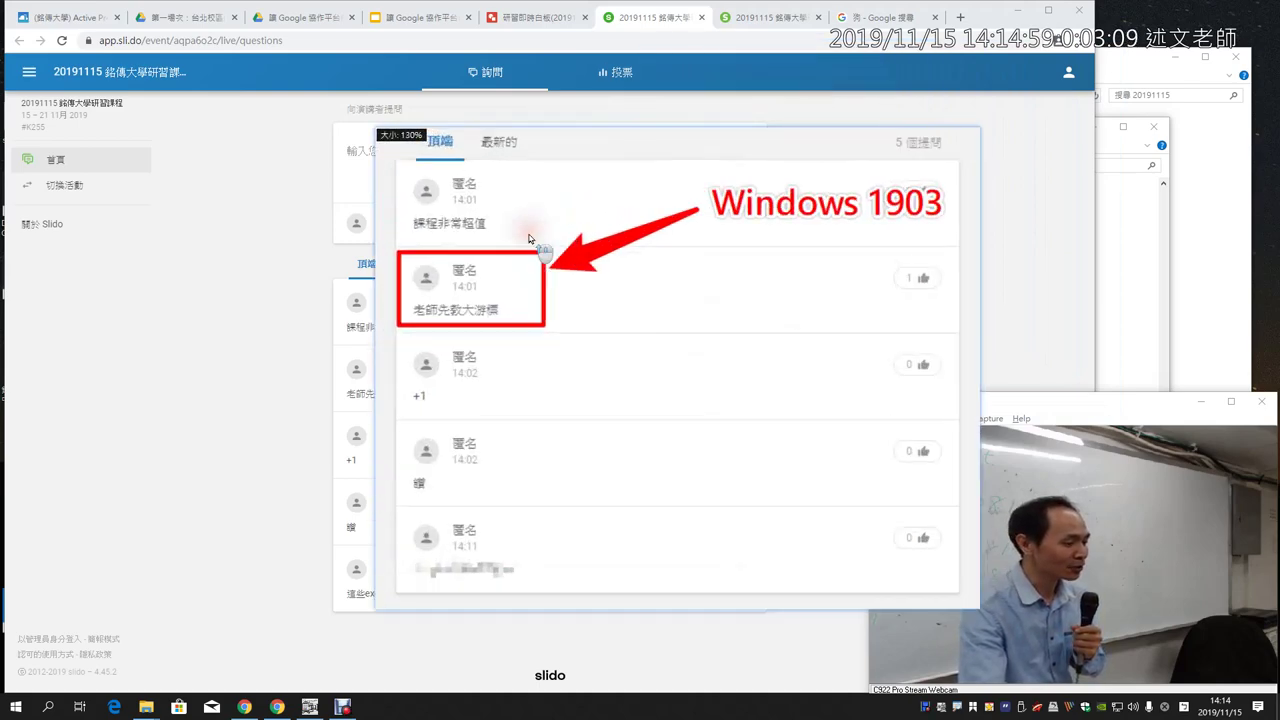
scroll(529, 238, down, 8)
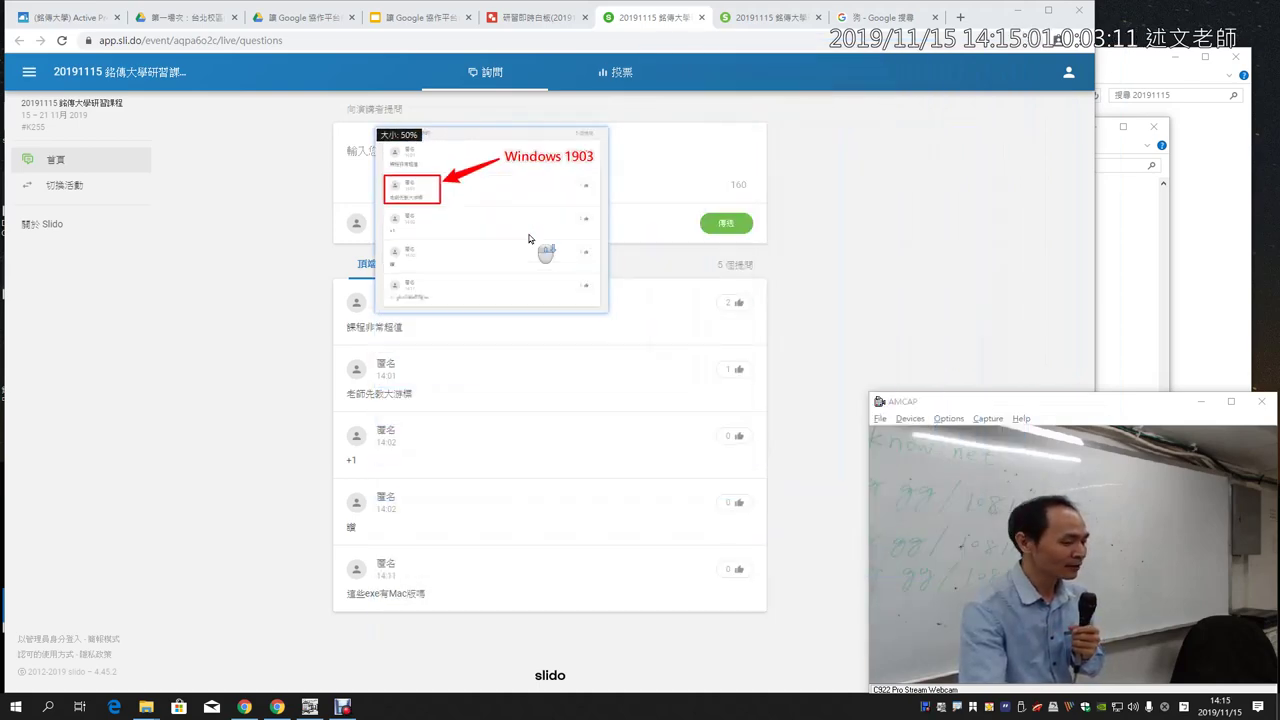
Move the pinned capture off the Slido form to the blank area beside it and switch to the Google dog image results
mouse_move(523, 216)
mouse_down()
mouse_move(1018, 200)
mouse_move(1125, 258)
mouse_move(1137, 186)
mouse_move(1089, 222)
mouse_move(1068, 208)
mouse_up()
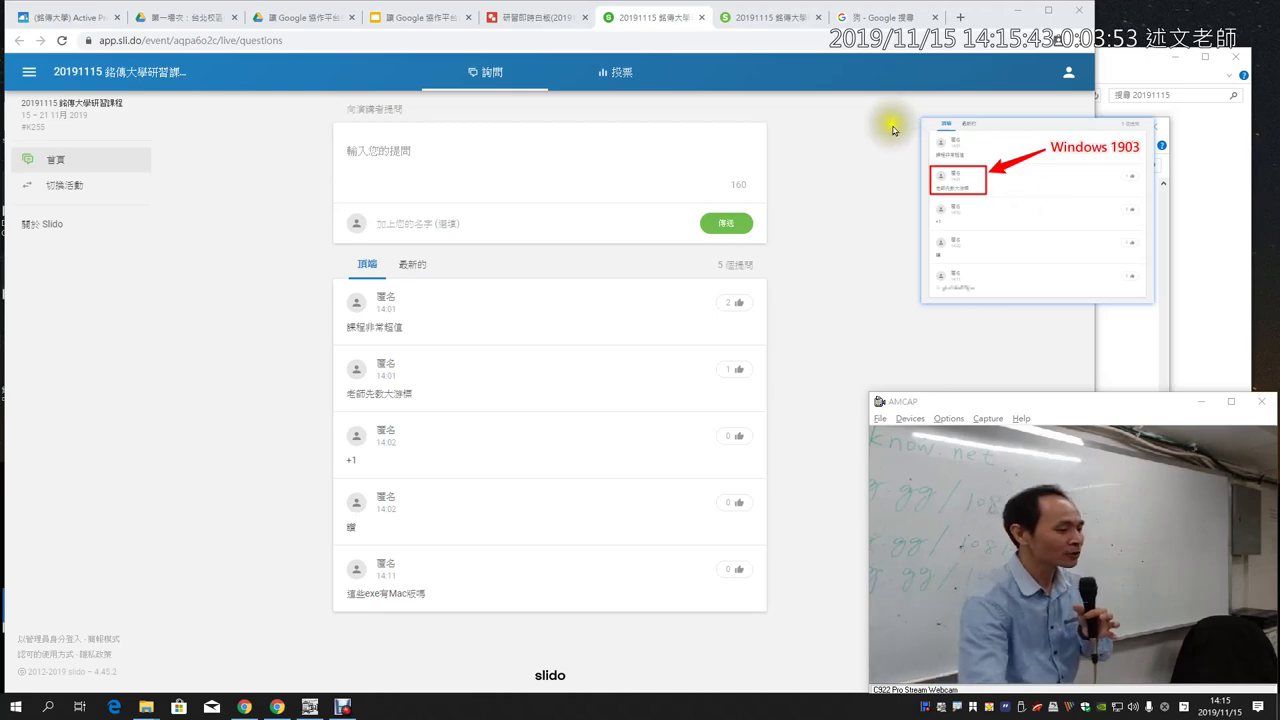
click(897, 17)
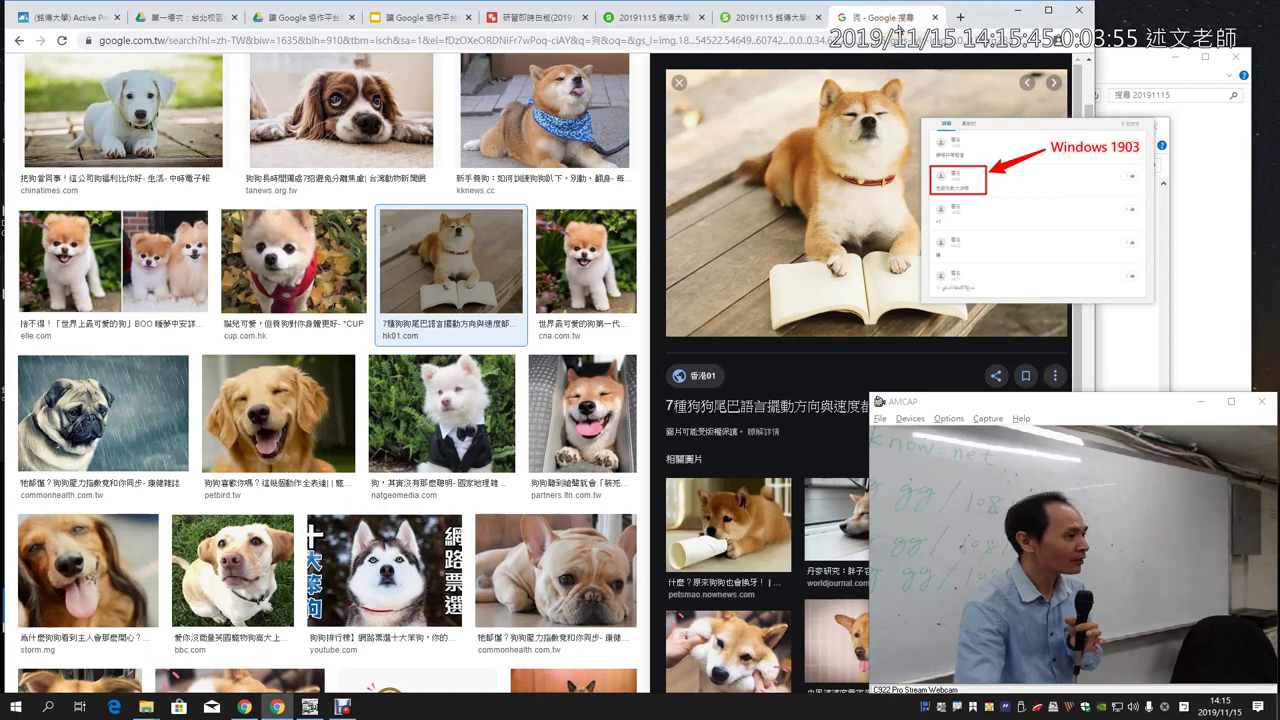
click(625, 20)
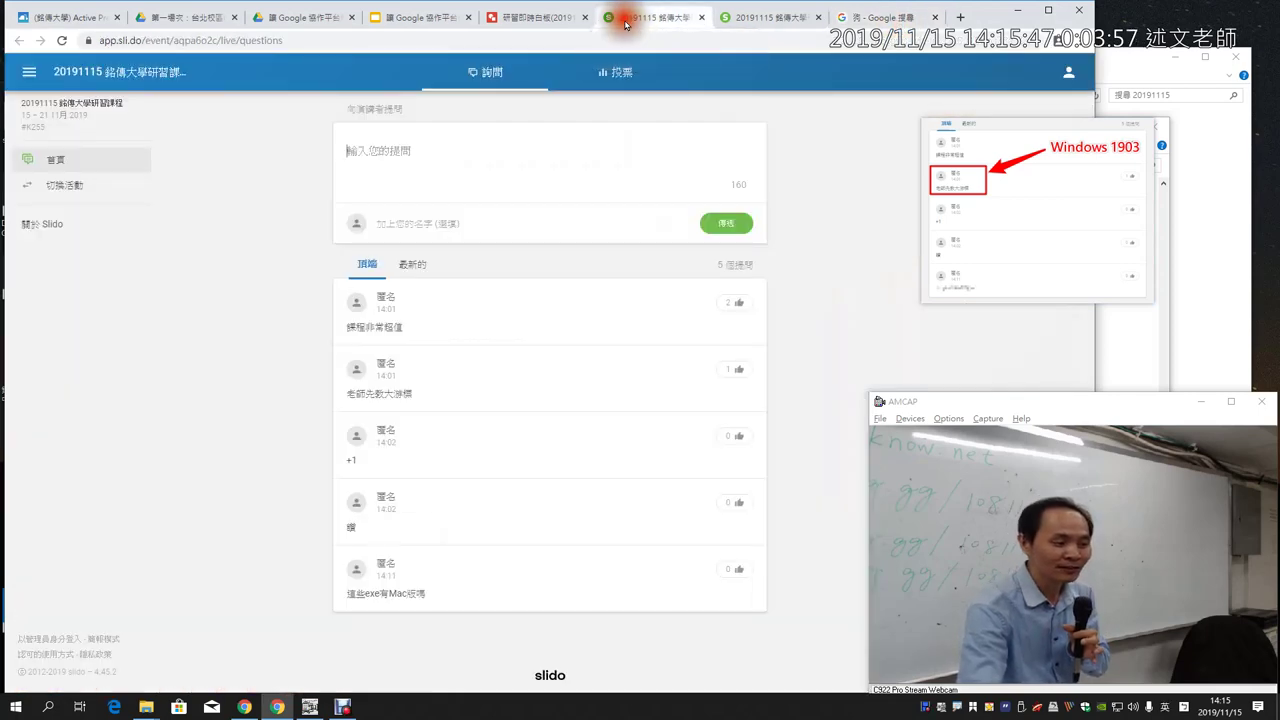
click(890, 18)
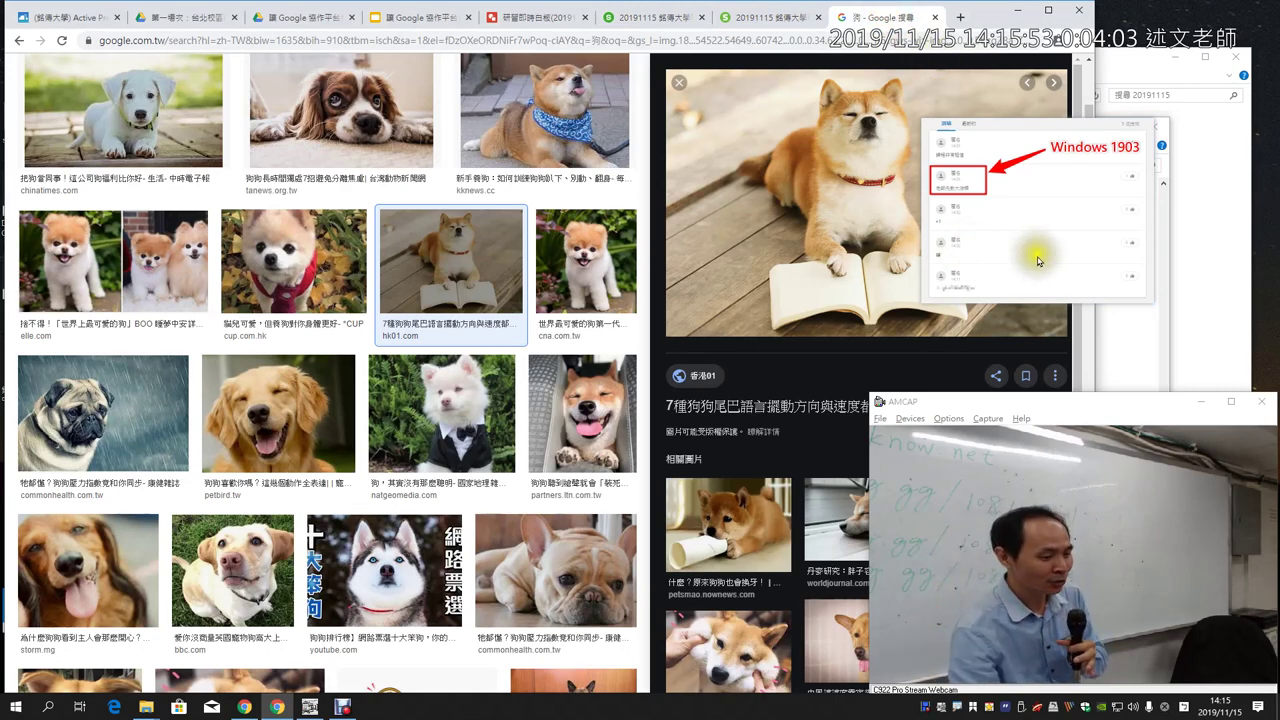
Move the pinned capture between the dog thumbnails and the large dog photo, enlarge it, and shrink it to 419 x 334
drag(1040, 256, 676, 233)
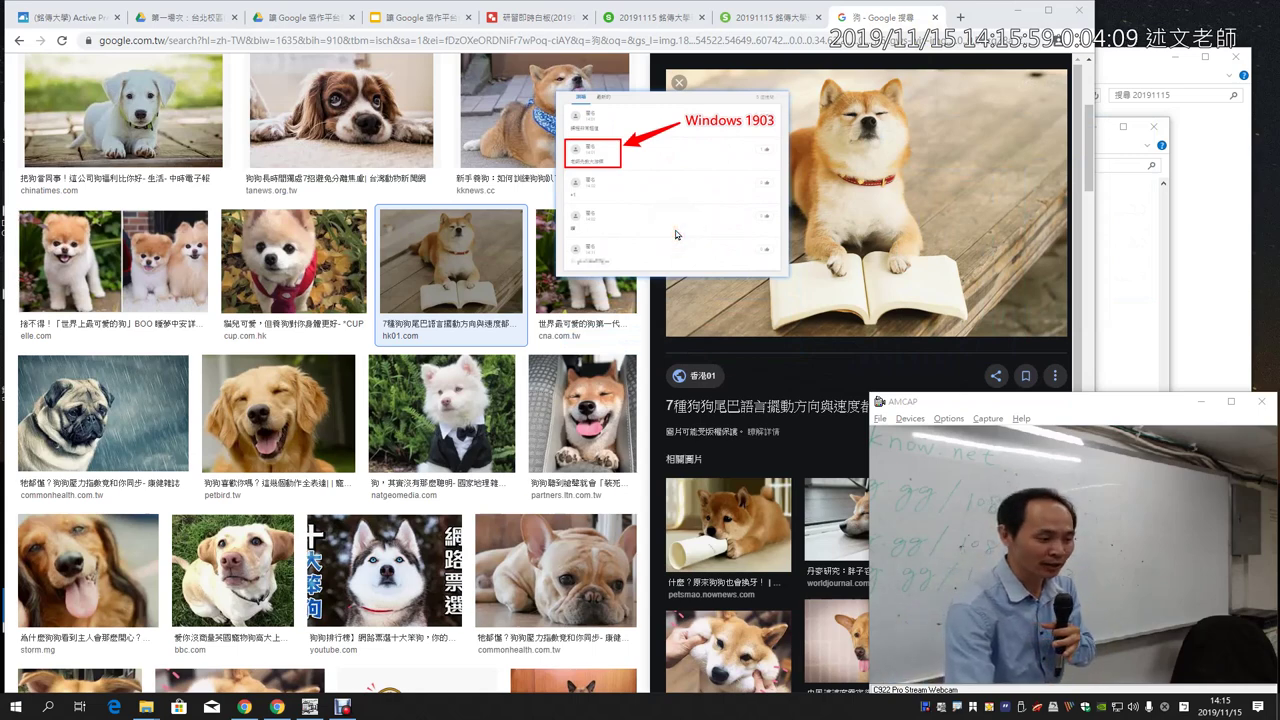
scroll(676, 234, up, 5)
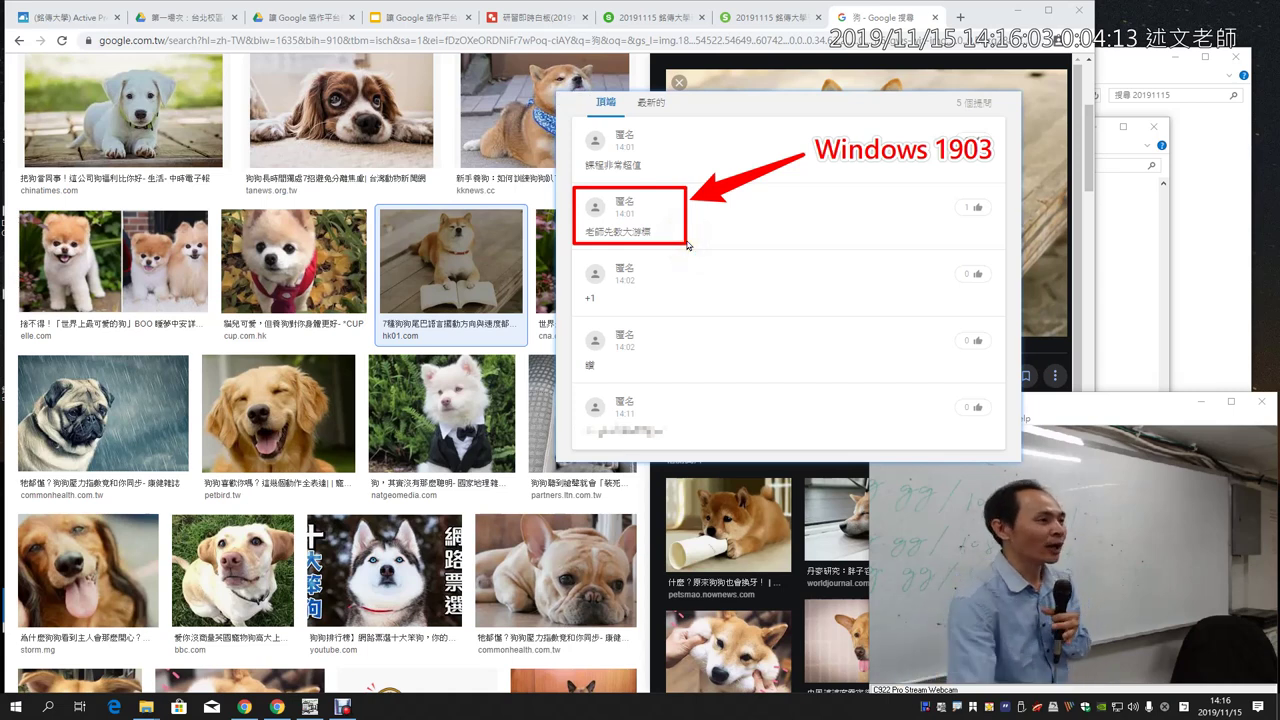
scroll(687, 245, down, 3)
scroll(687, 245, down, 1)
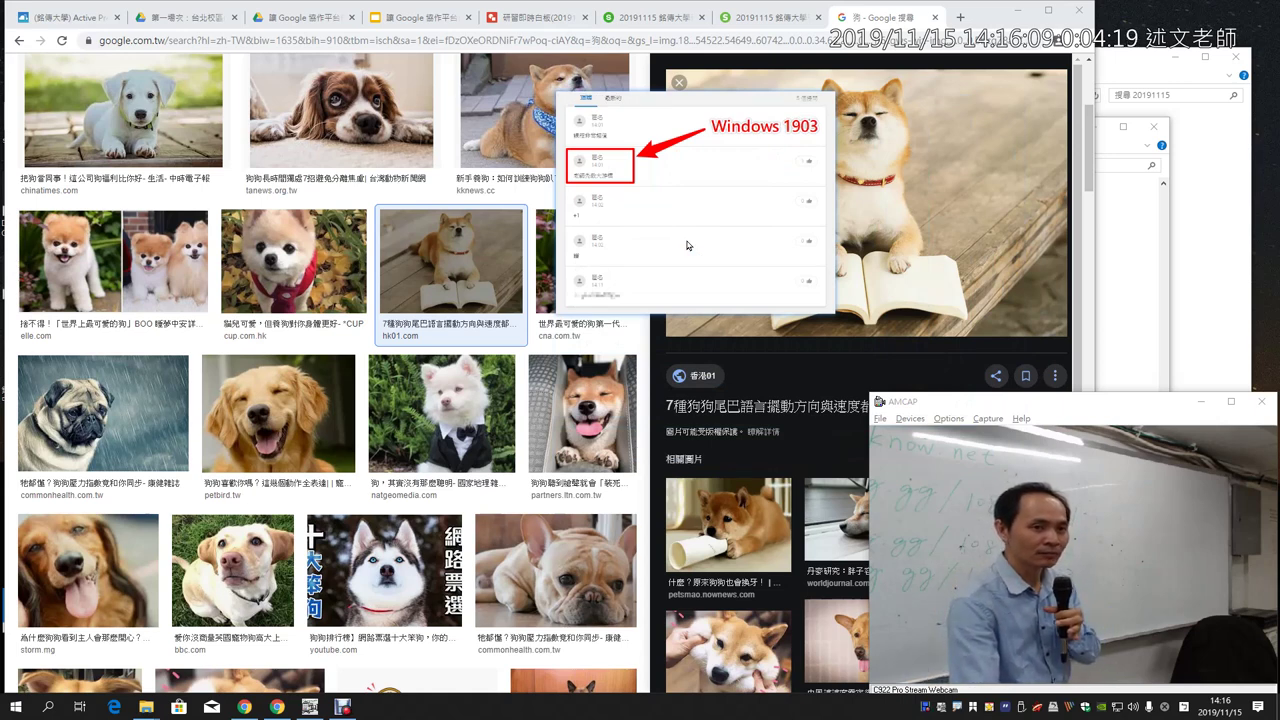
Move the pinned capture to the far side of the large dog photo and up over the browser's title bar
click(687, 245)
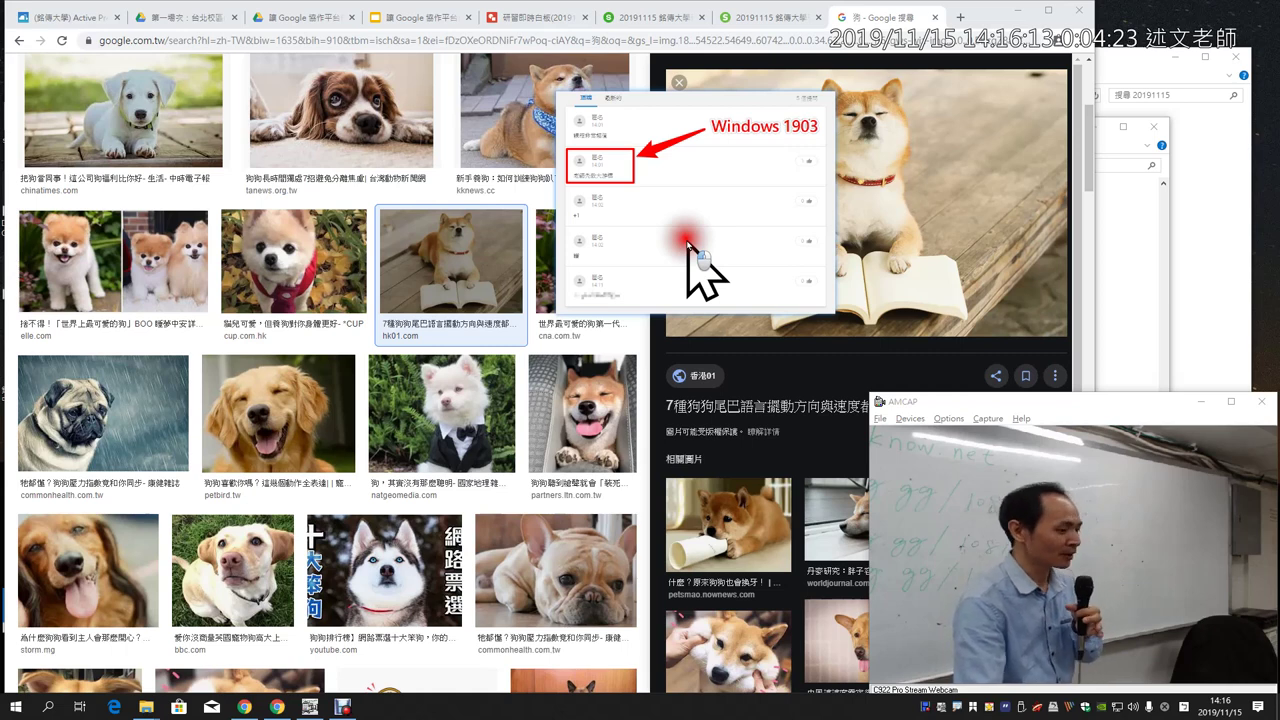
drag(688, 245, 1089, 288)
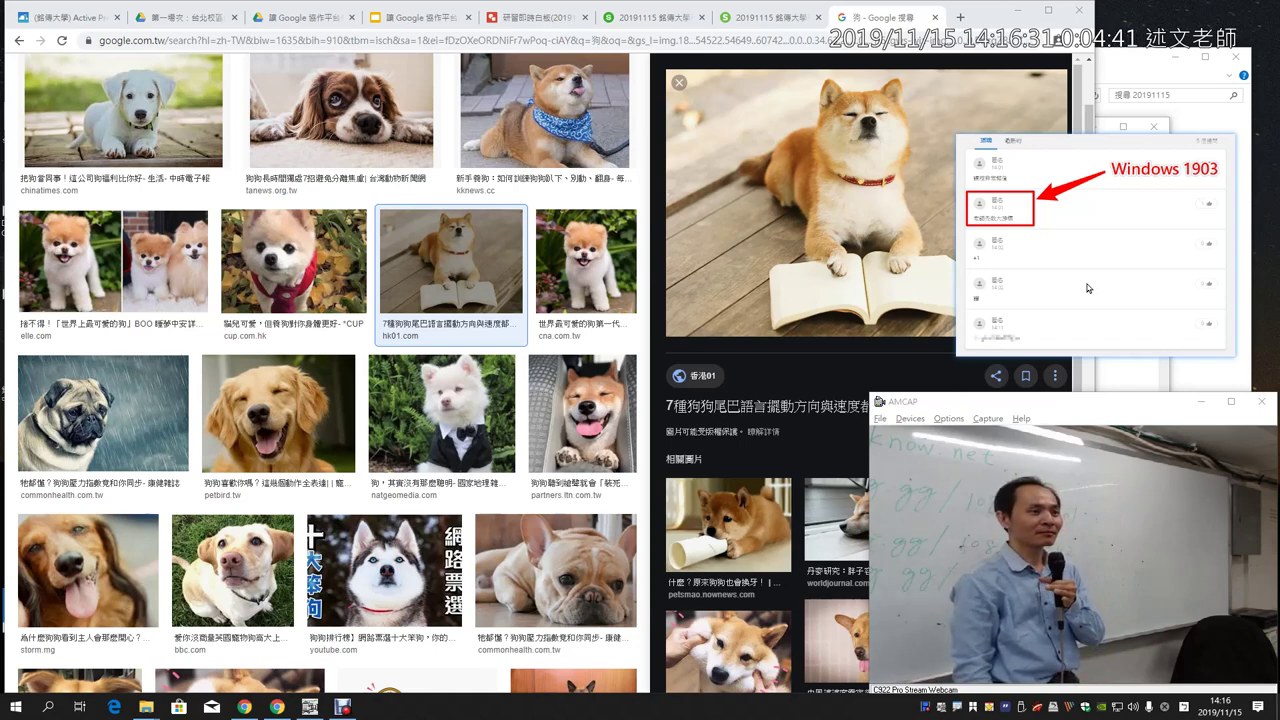
drag(1088, 288, 1088, 182)
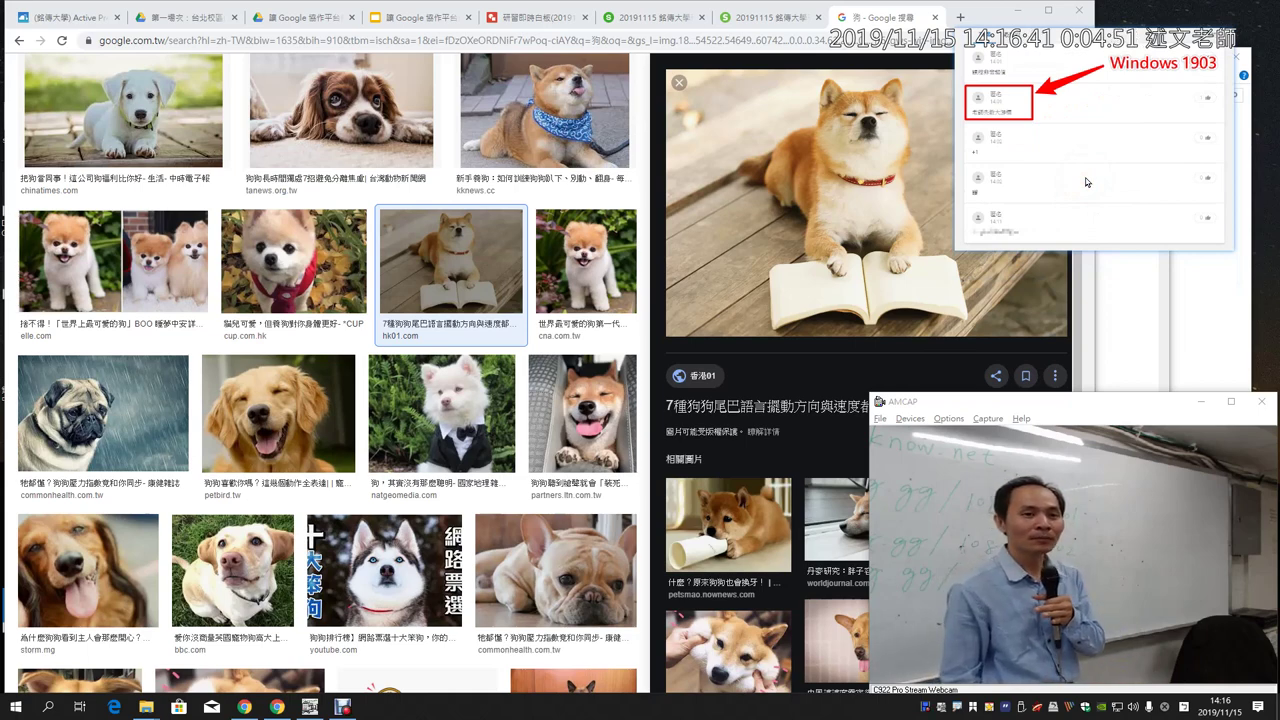
Bring up the annotation tools on the pinned capture, close them without editing, and move the capture slightly down
right_click(1063, 122)
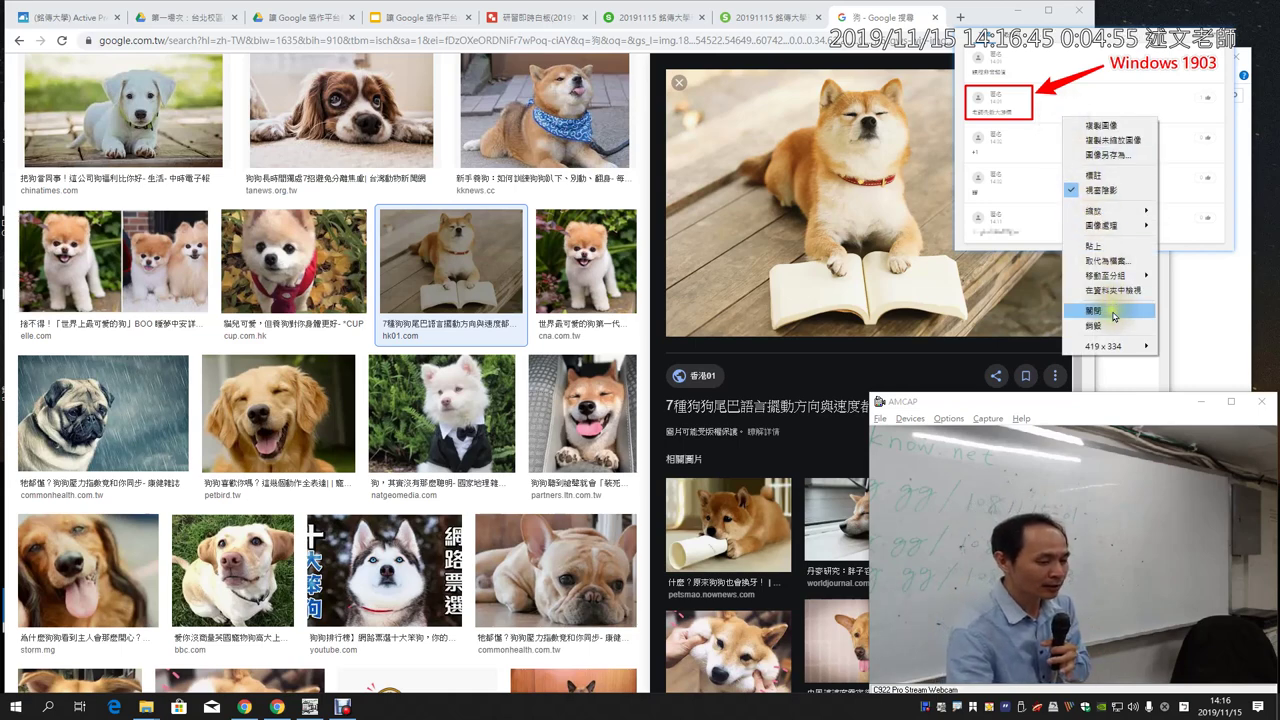
click(1118, 176)
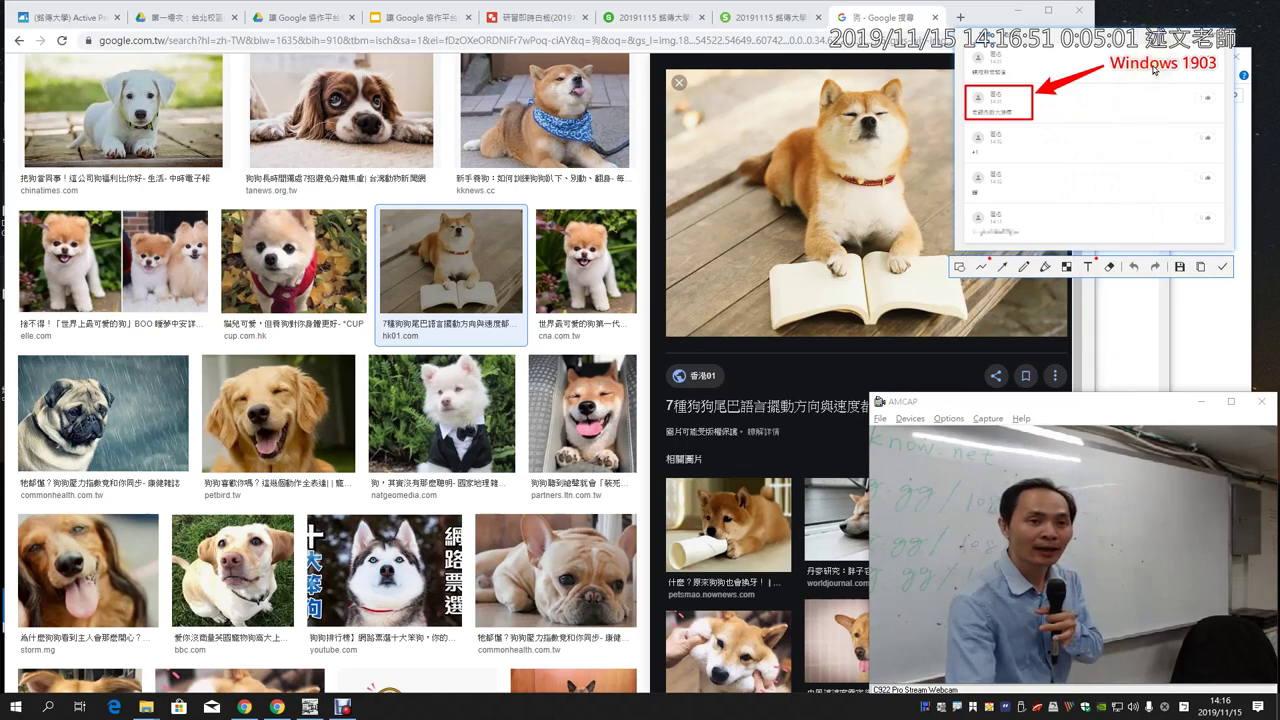
click(1218, 266)
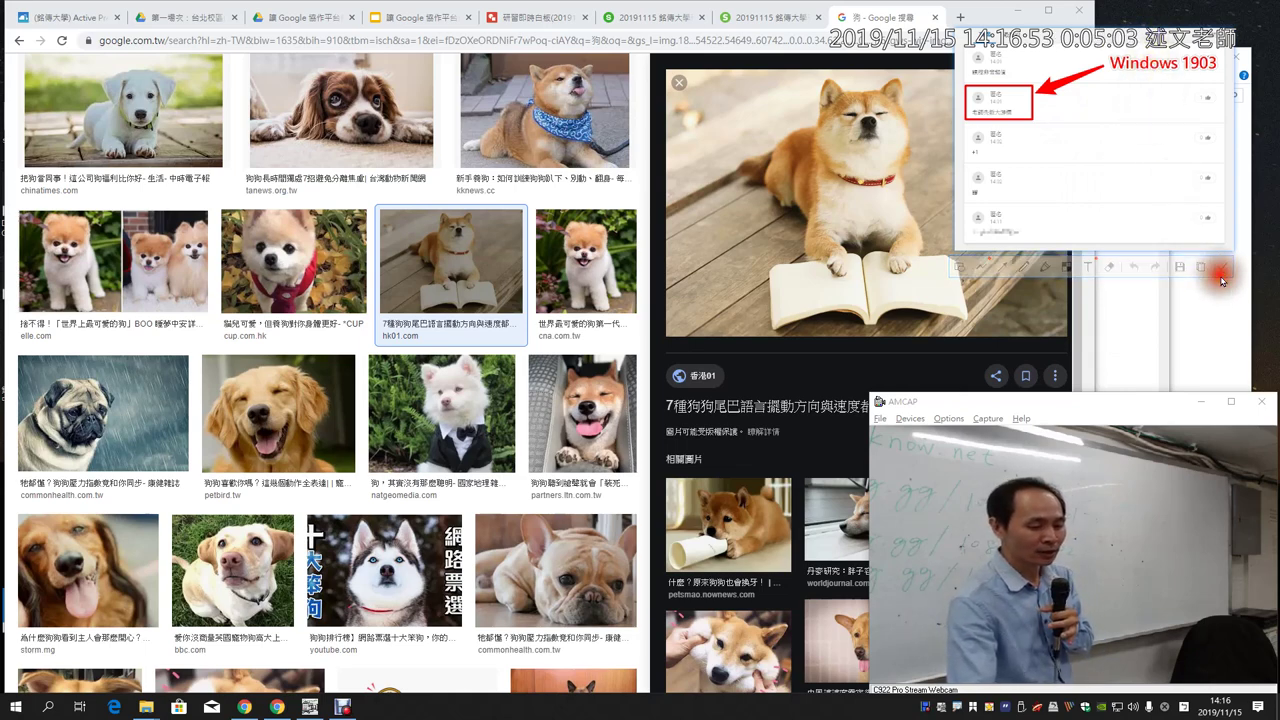
drag(1186, 148, 1188, 205)
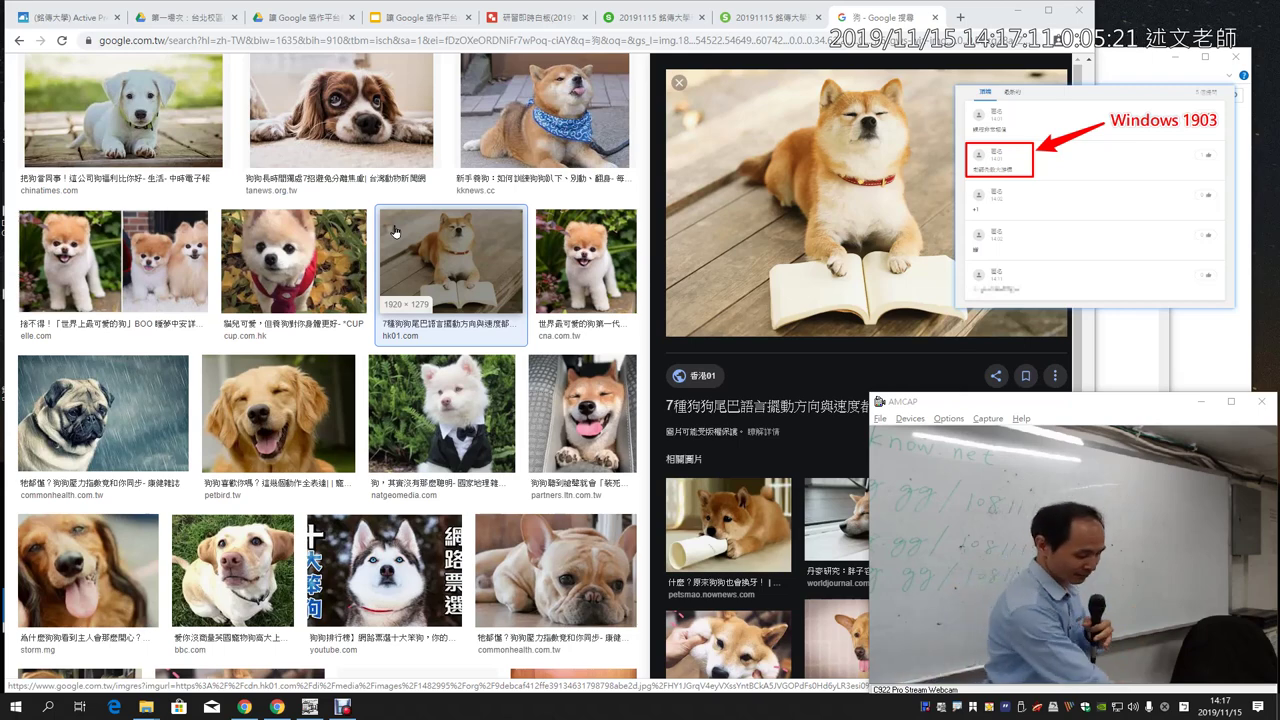
Start a new screen capture and go back through the capture history to the annotated 1Know group page
key(F1)
key(comma)
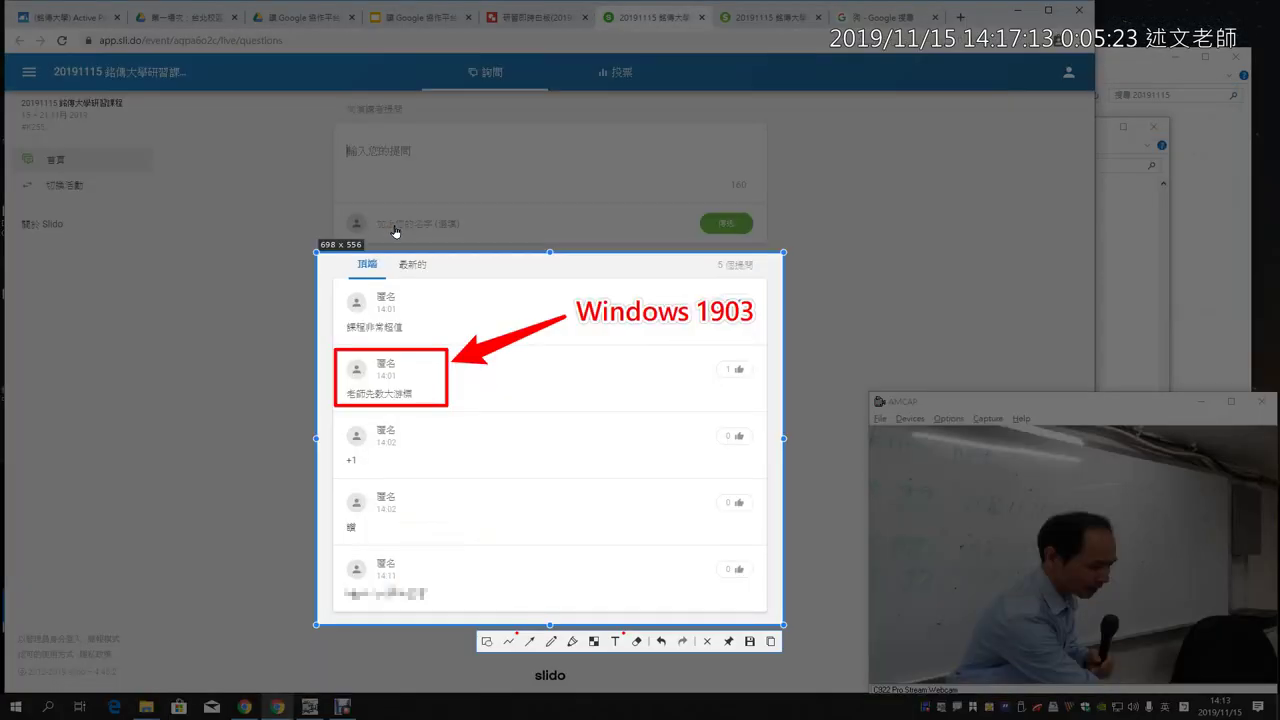
key(comma)
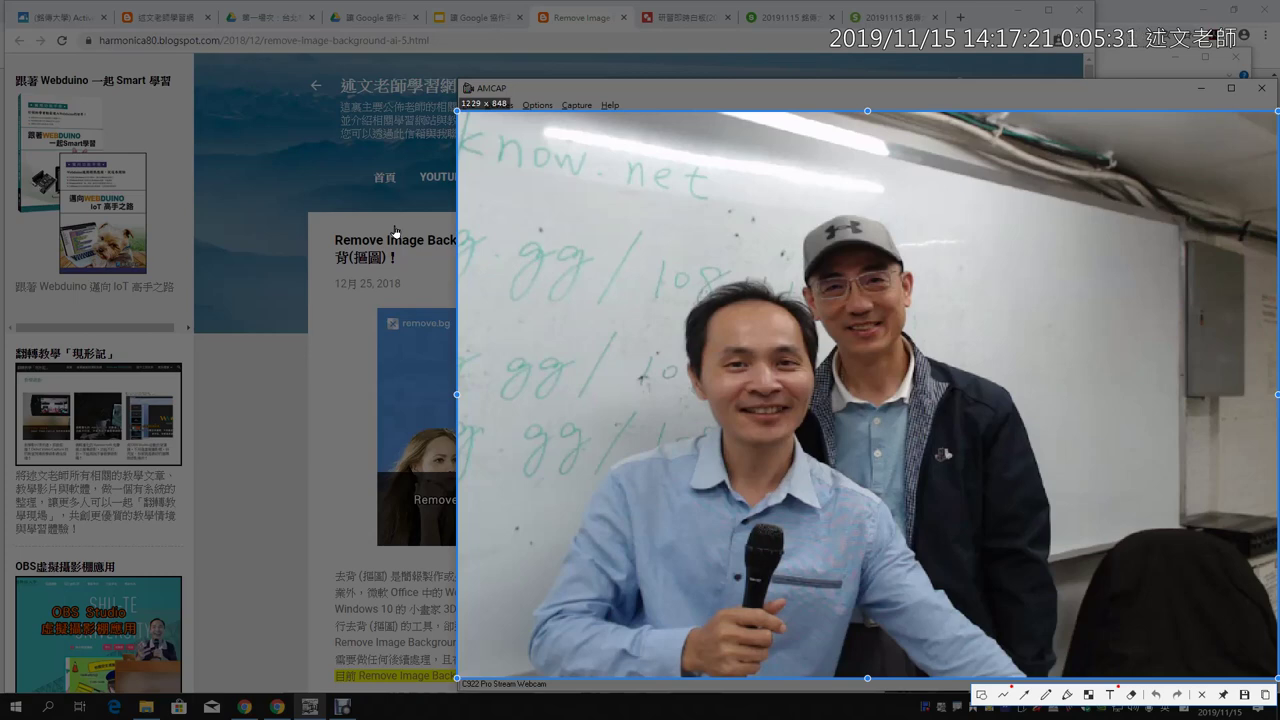
key(comma)
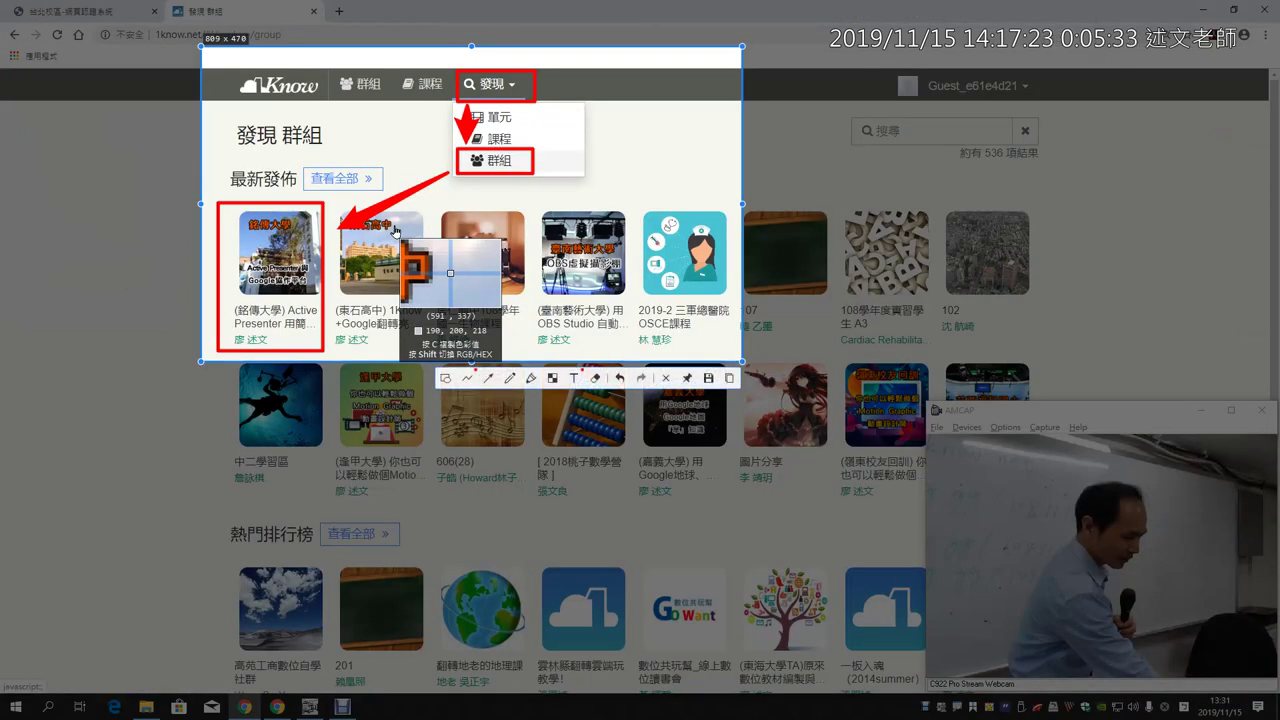